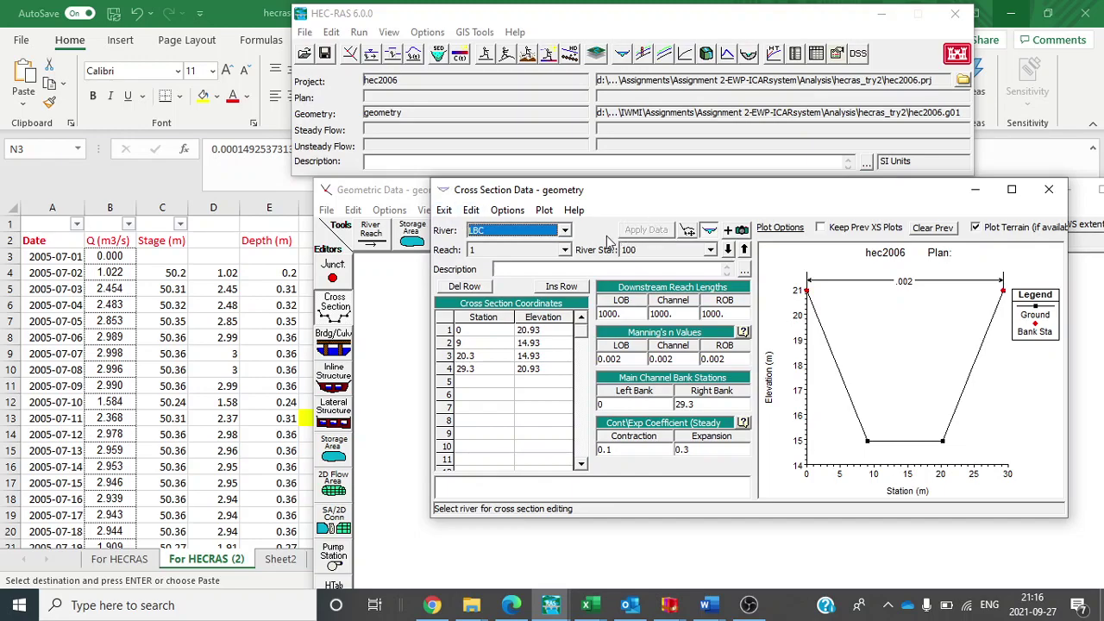
- Close the Cross Section Data editor to return to the reach LBC geometry schematic
left_click(1049, 189)
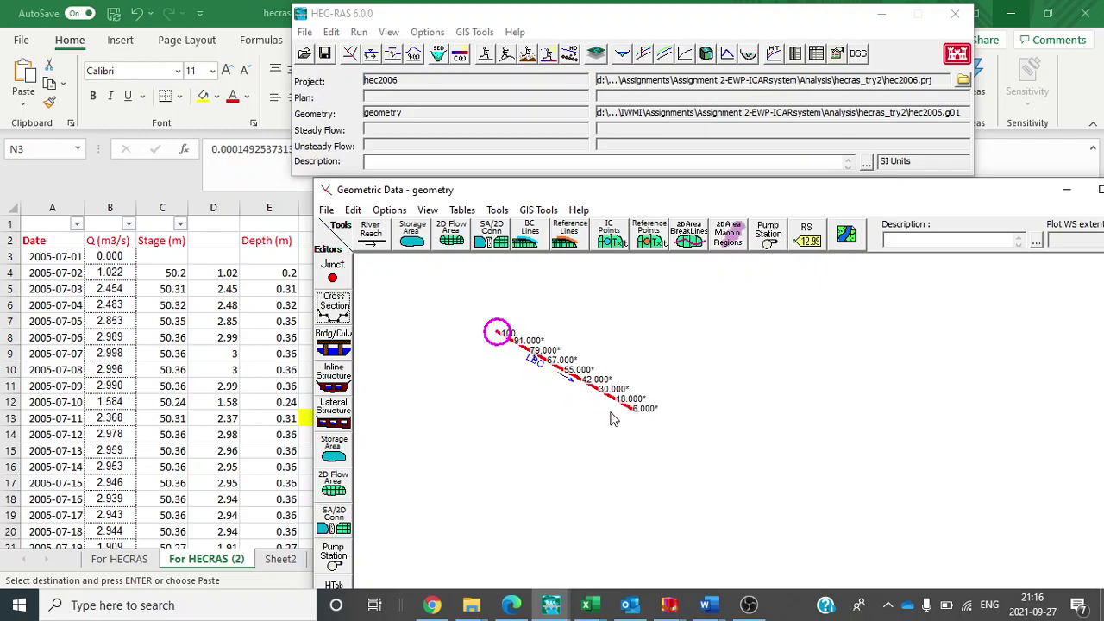
left_click(498, 210)
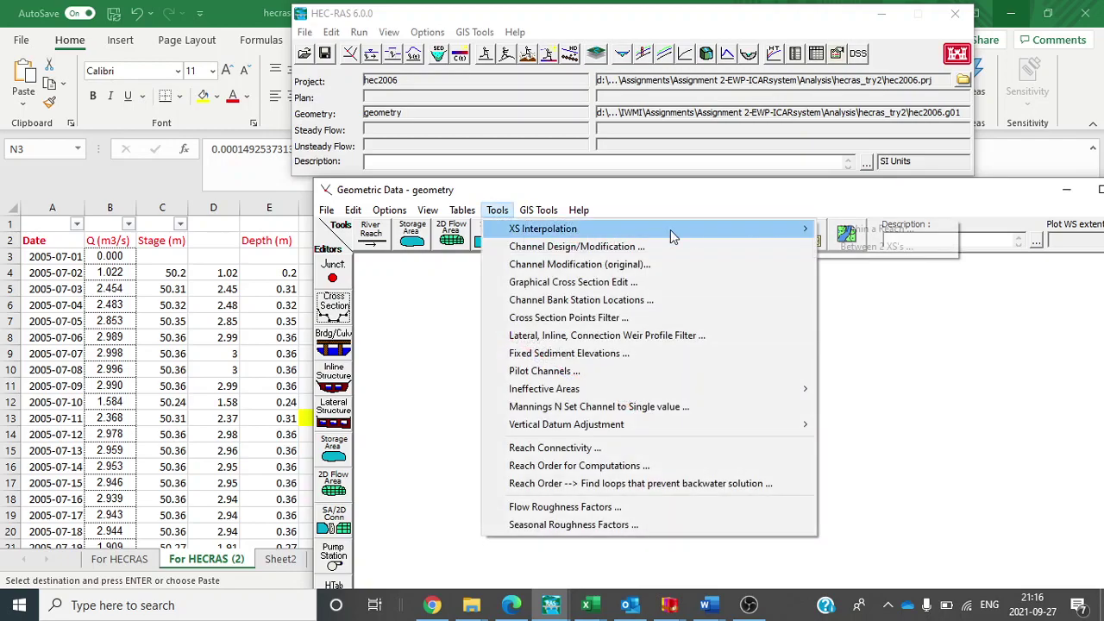
mouse_move(794, 229)
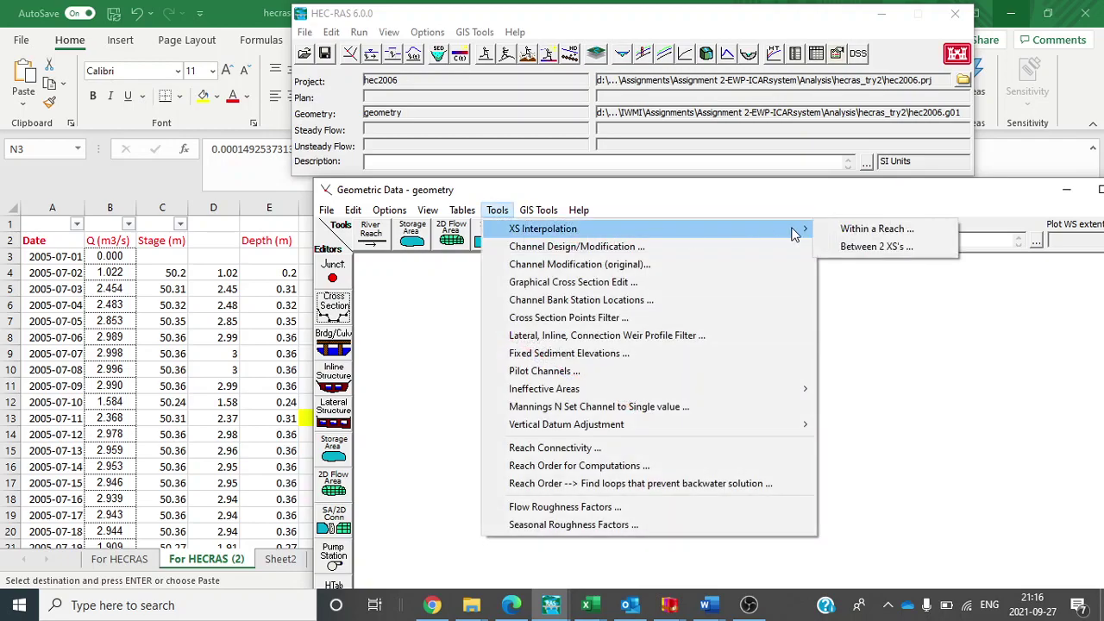
left_click(869, 251)
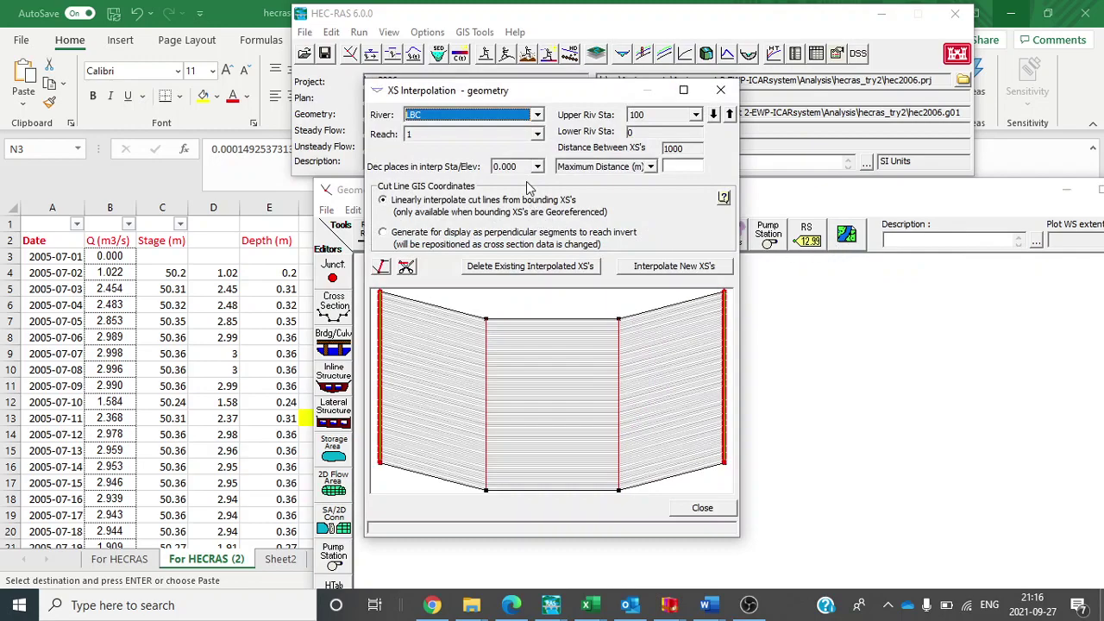
left_click_drag(515, 93, 574, 42)
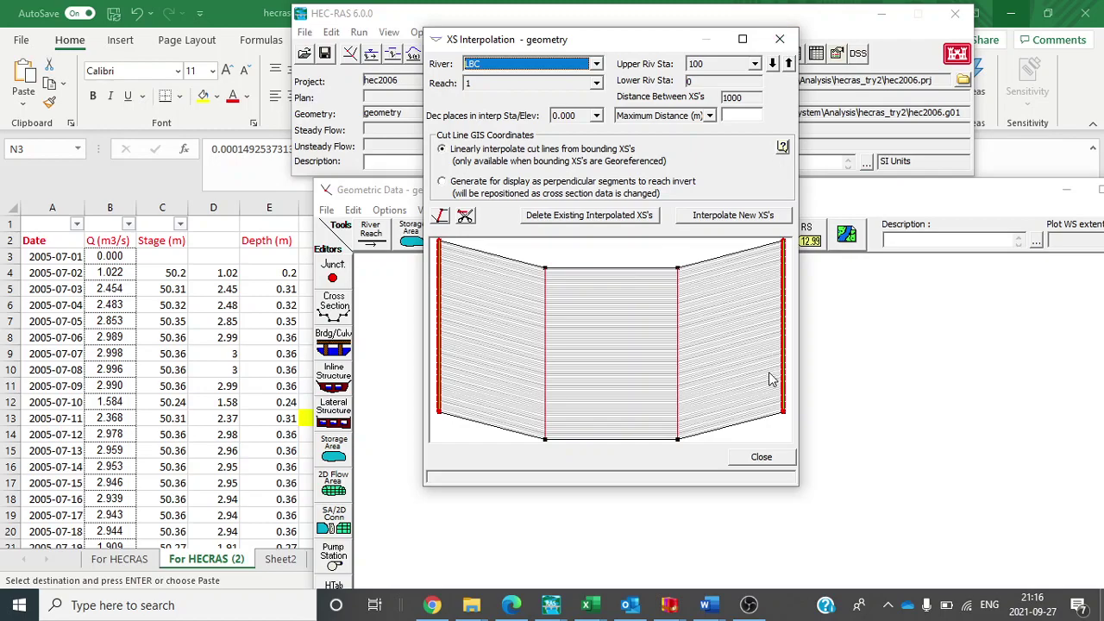
left_click(761, 456)
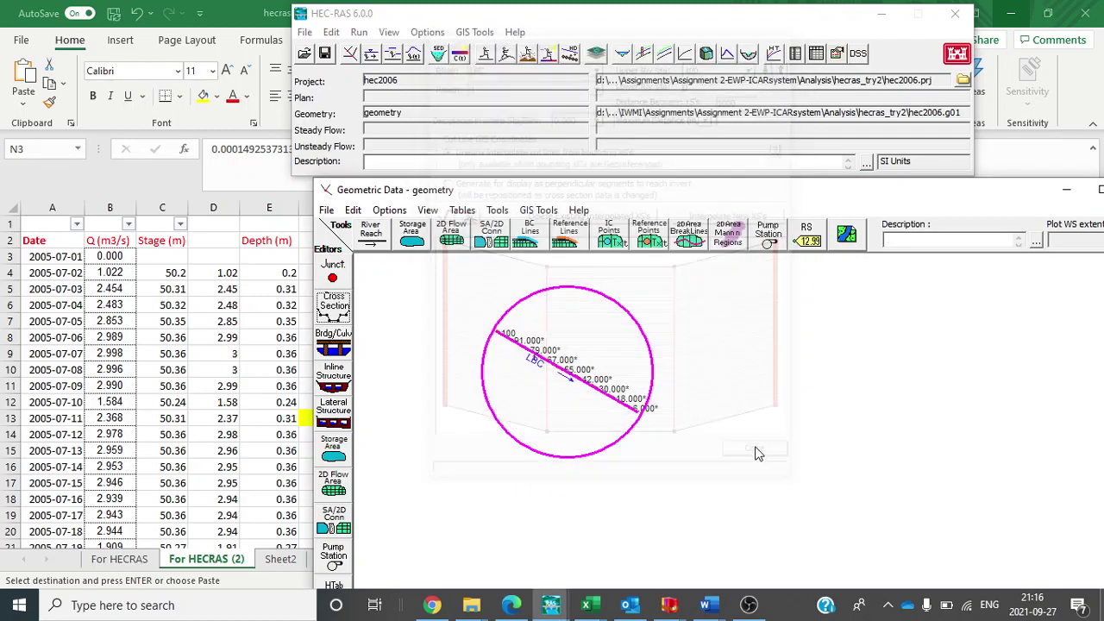
- Save the 'geometry' data via File > Save Geometry Data and close the Geometric Data editor
left_click(333, 214)
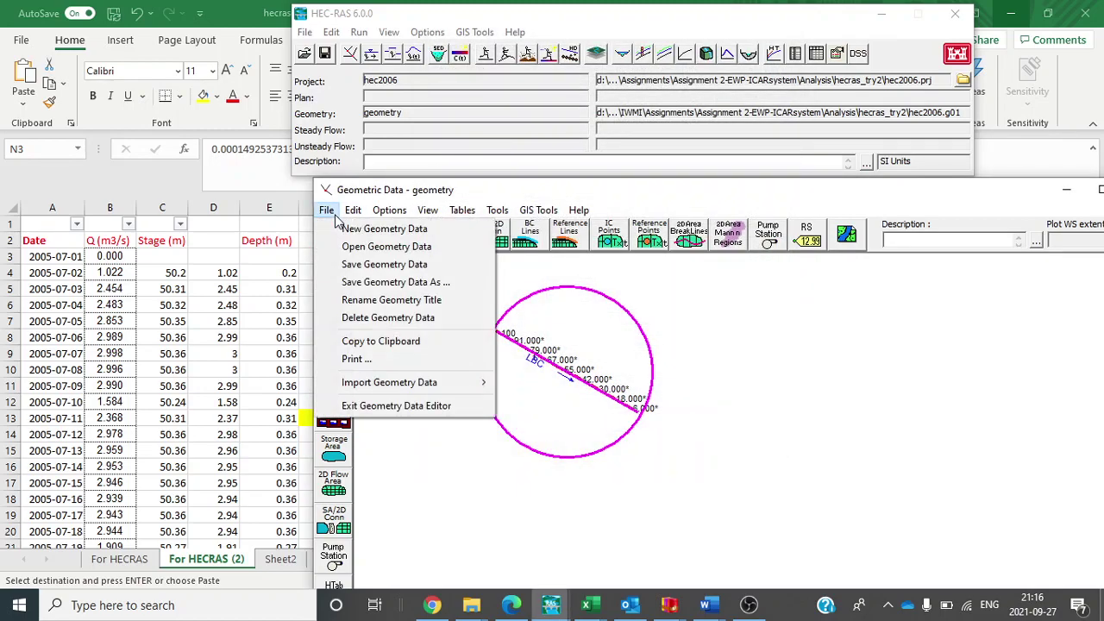
left_click(399, 273)
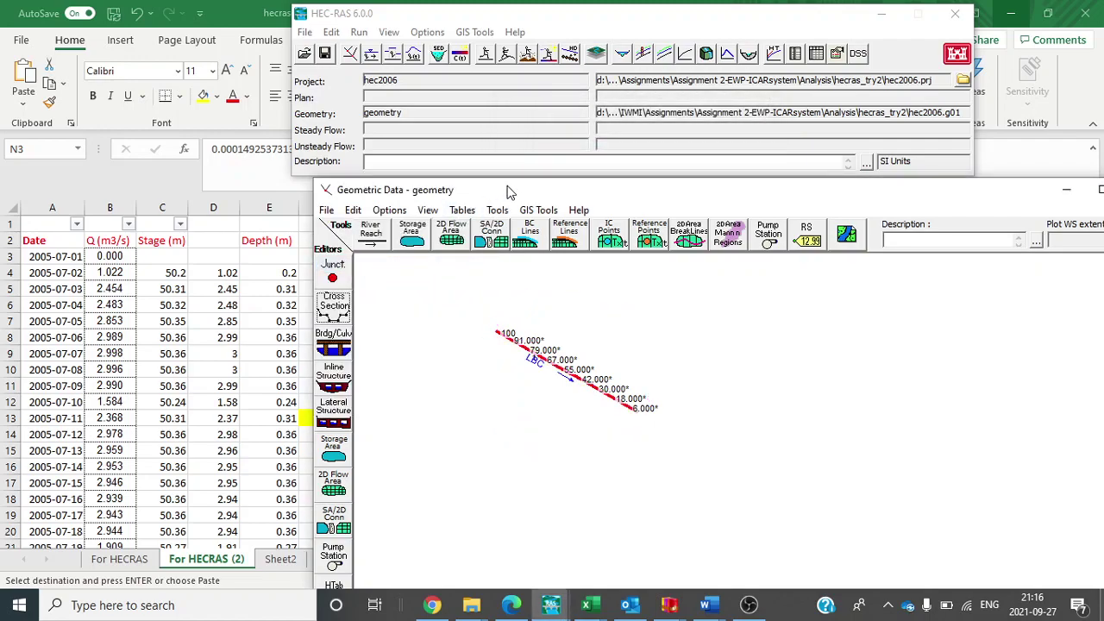
left_click_drag(510, 193, 279, 100)
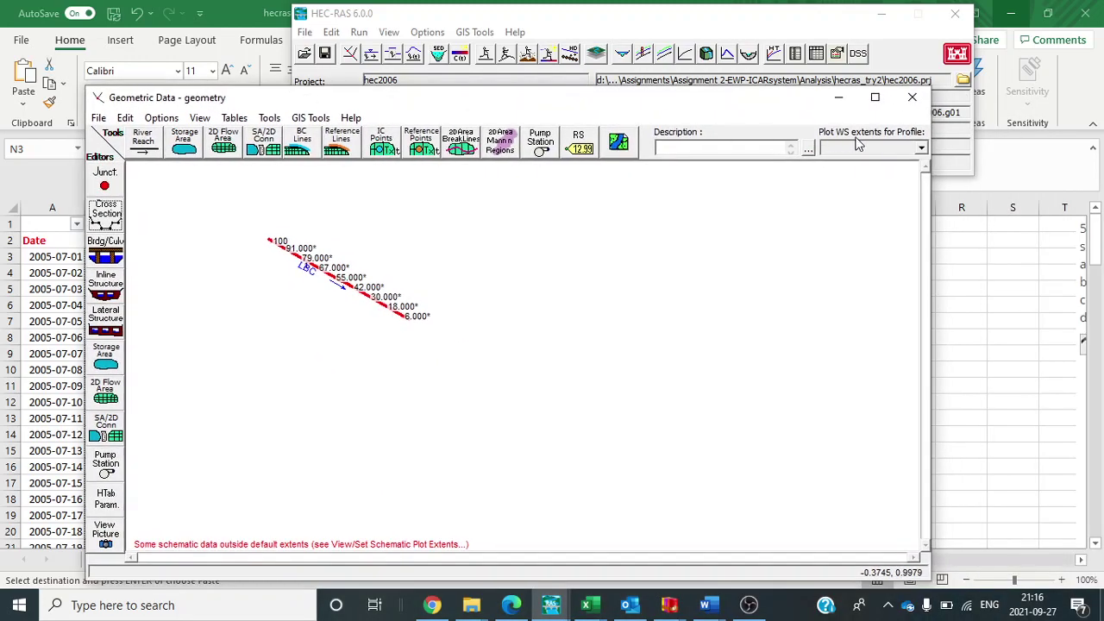
left_click(912, 97)
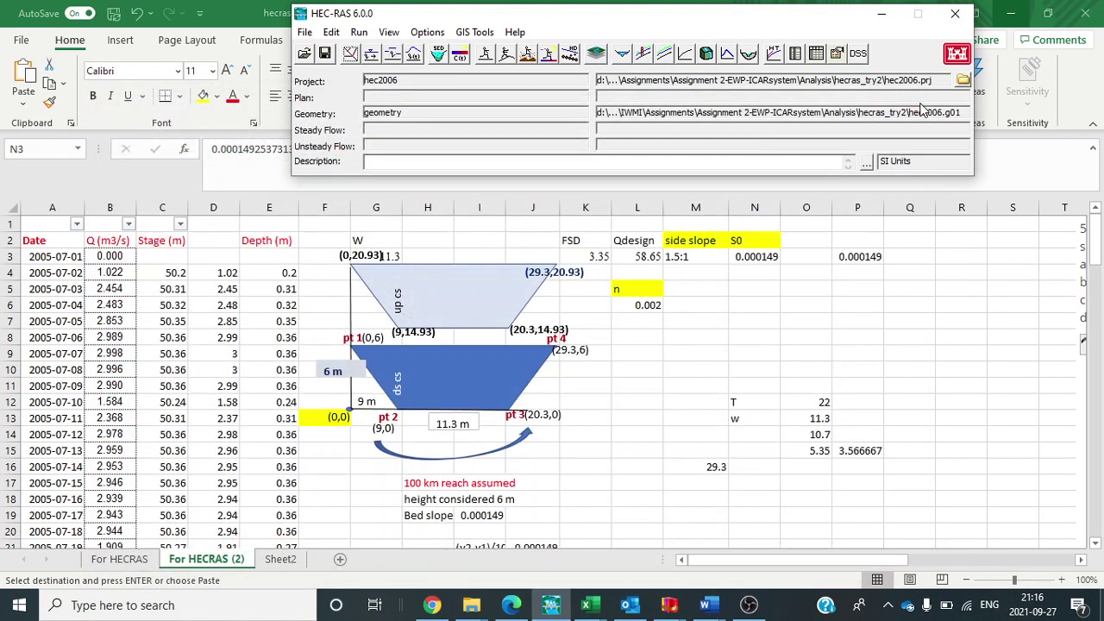
- Open the 'flowdata' Unsteady Flow Data editor and select the RS 100 Flow Hydrograph boundary
left_click(414, 61)
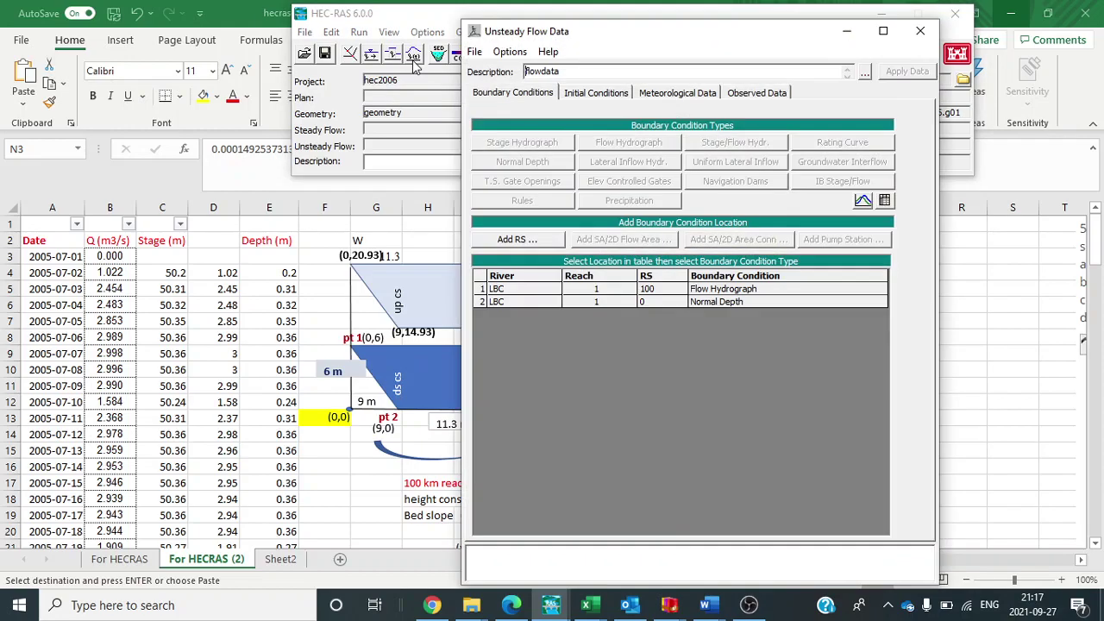
left_click_drag(599, 32, 511, 14)
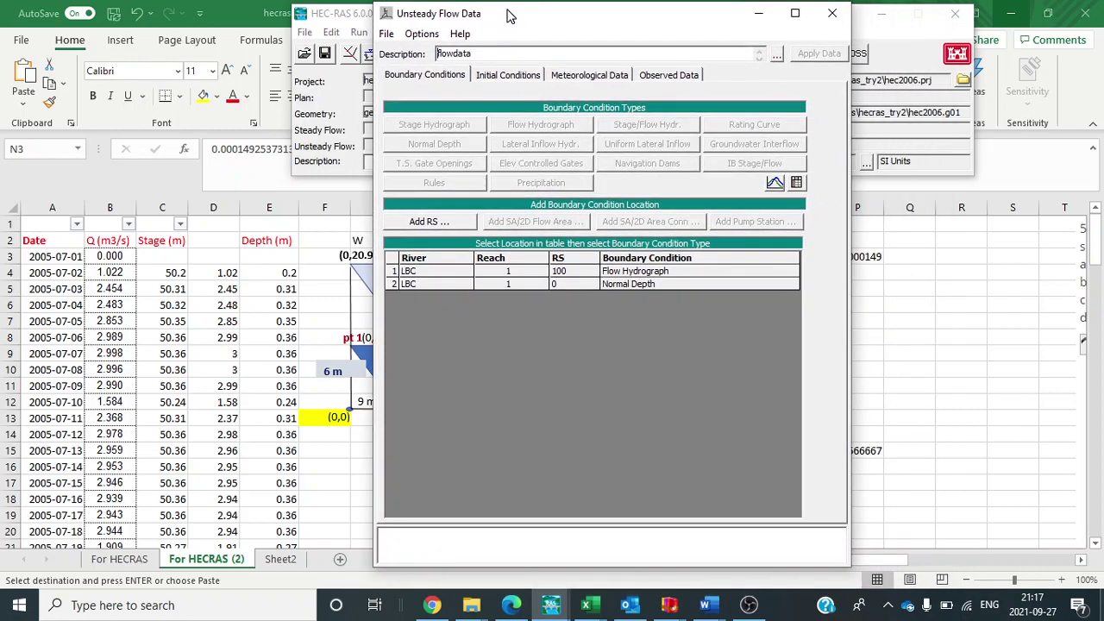
left_click(657, 273)
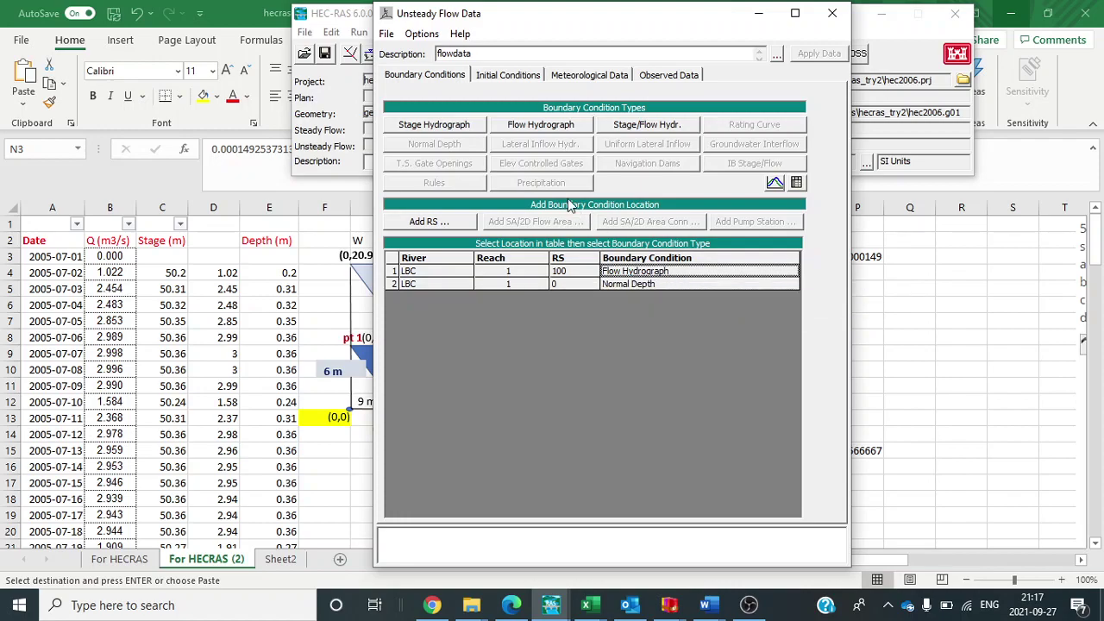
- Set the RS 100 Flow Hydrograph to Enter Table with a Fixed Start Time date
left_click(531, 126)
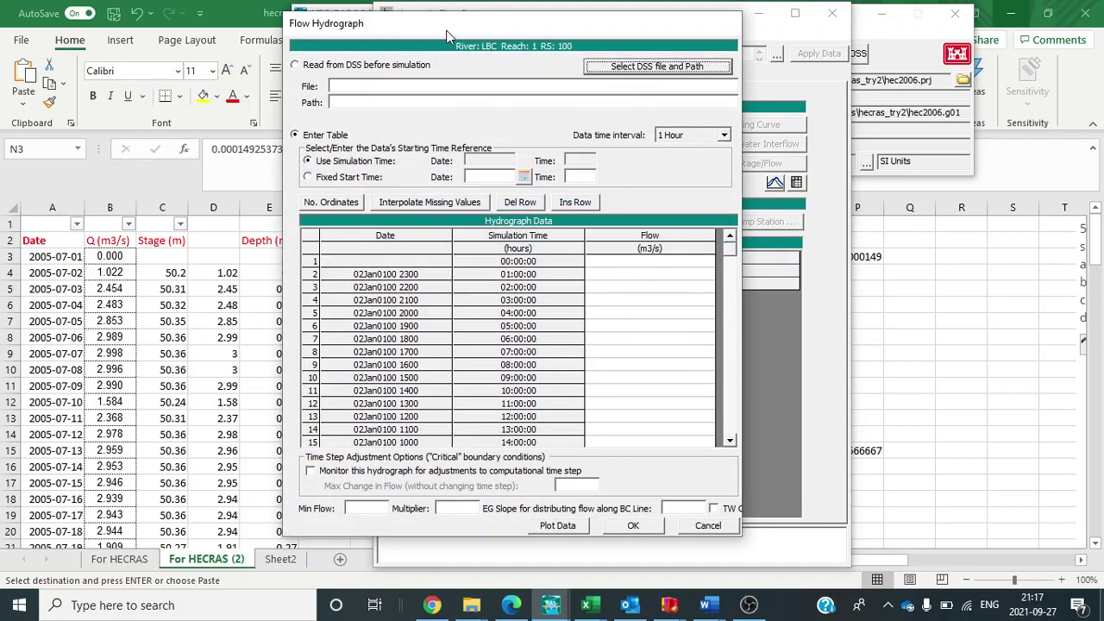
left_click_drag(449, 25, 587, 25)
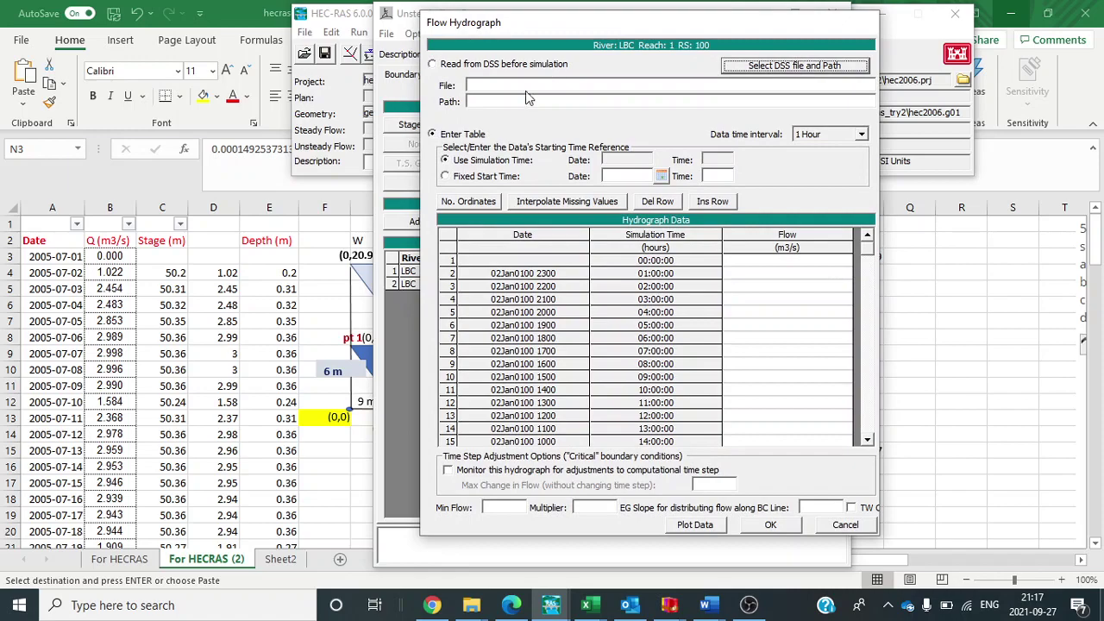
left_click(433, 136)
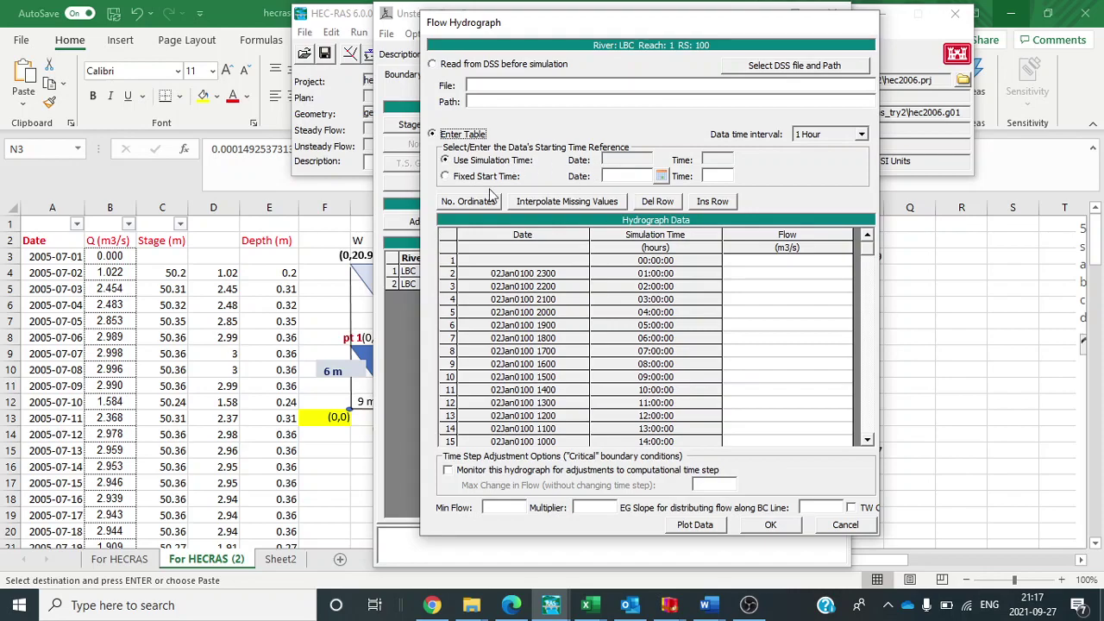
left_click(464, 178)
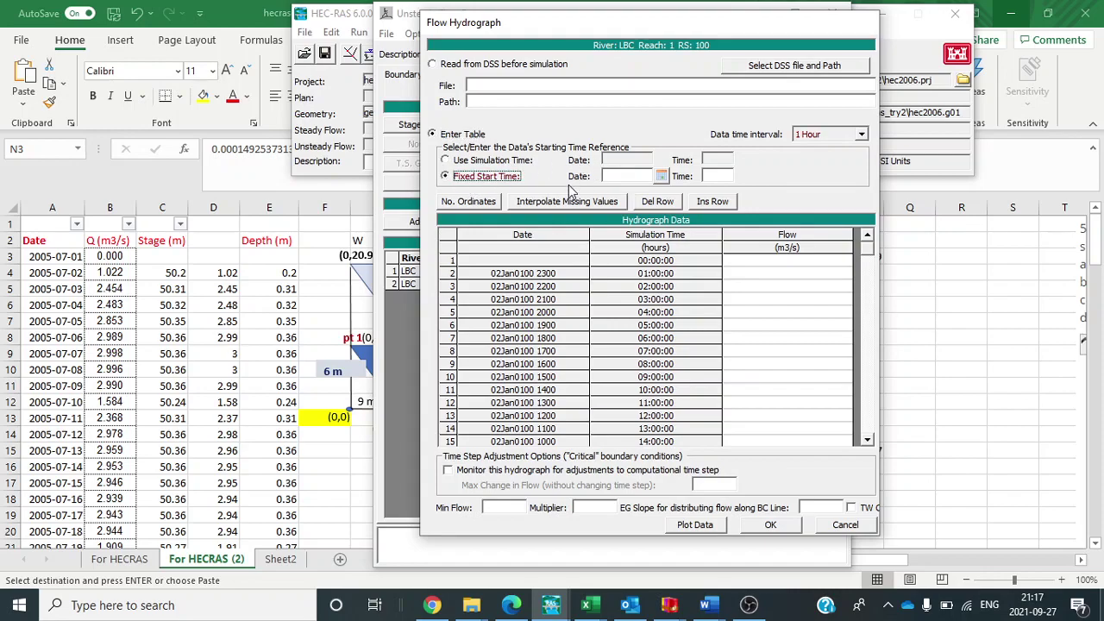
left_click(610, 176)
left_click(661, 176)
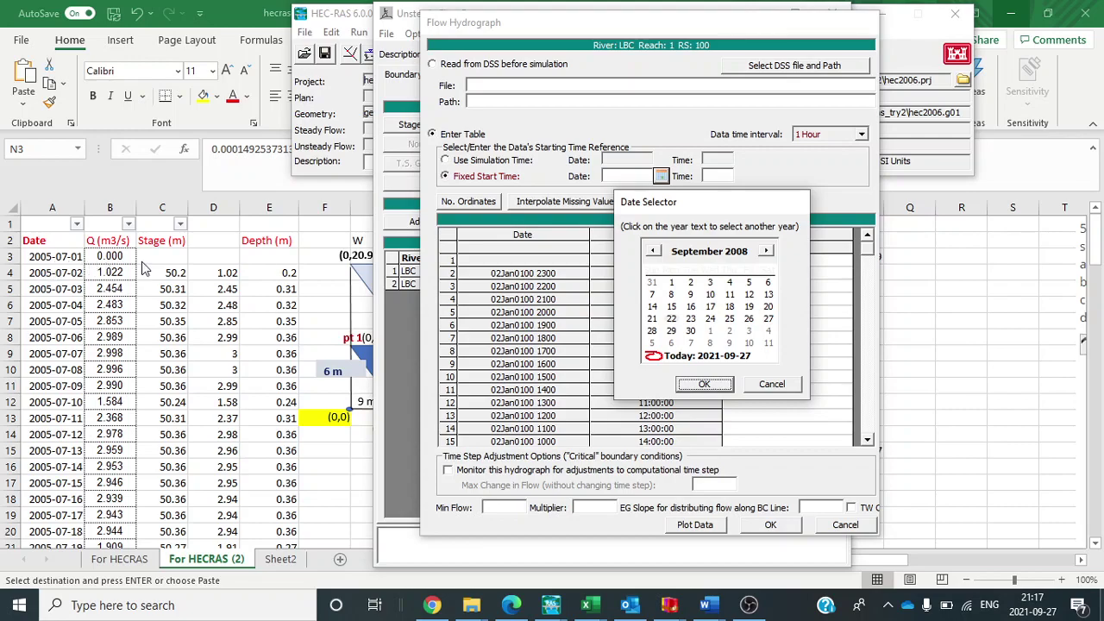
- Make the hydrograph start 01JUL2005 at 2400 with a 1 Day data interval
left_click(653, 250)
left_click(653, 250)
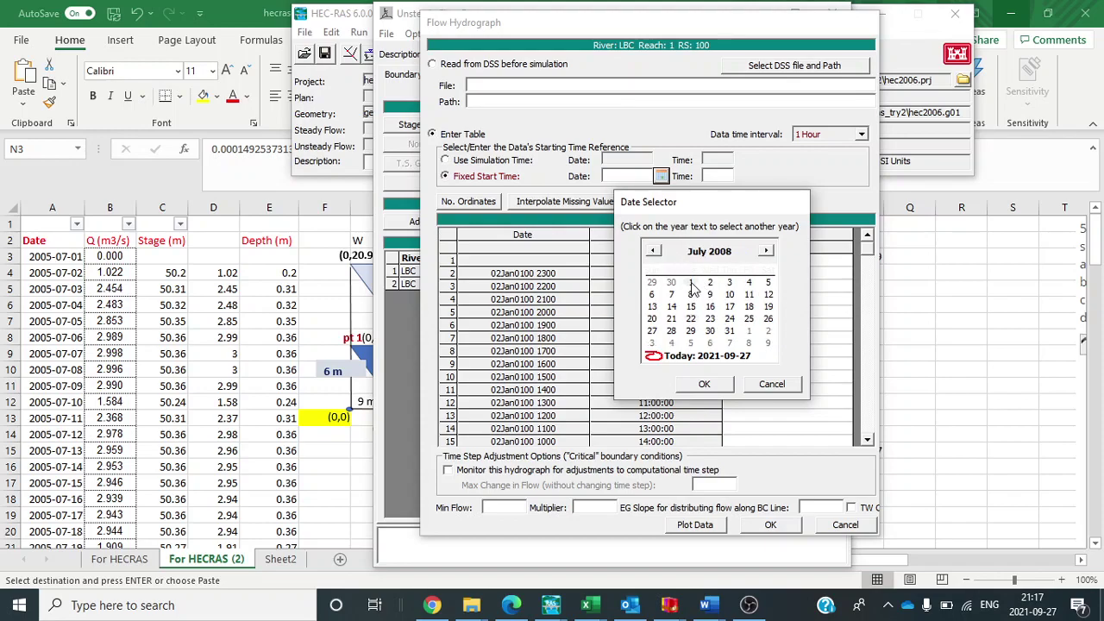
left_click(704, 384)
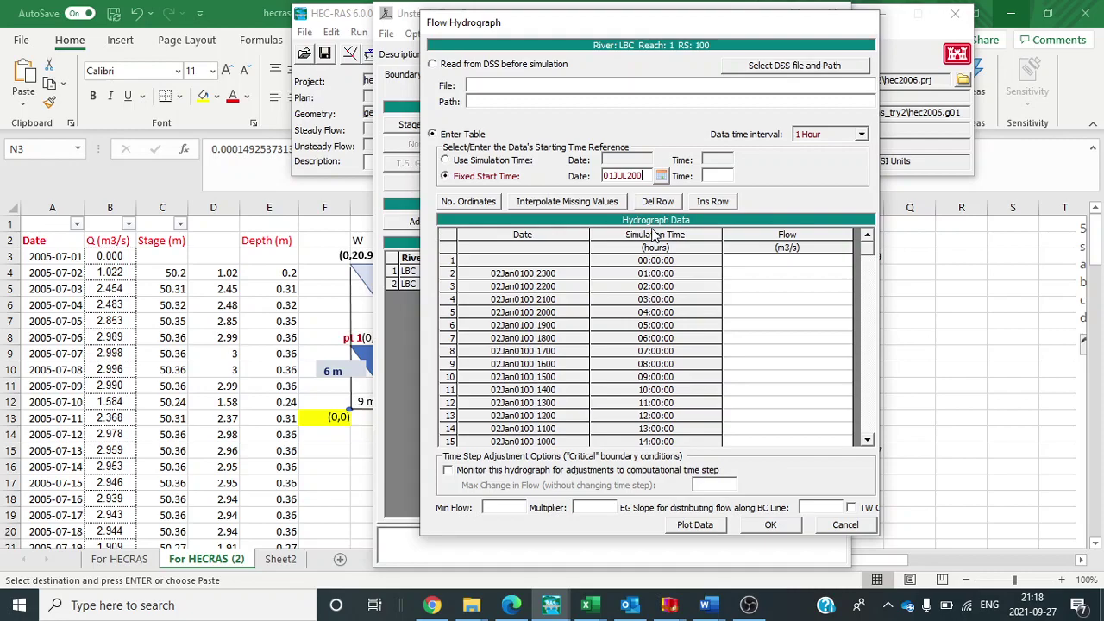
type("5")
left_click(711, 173)
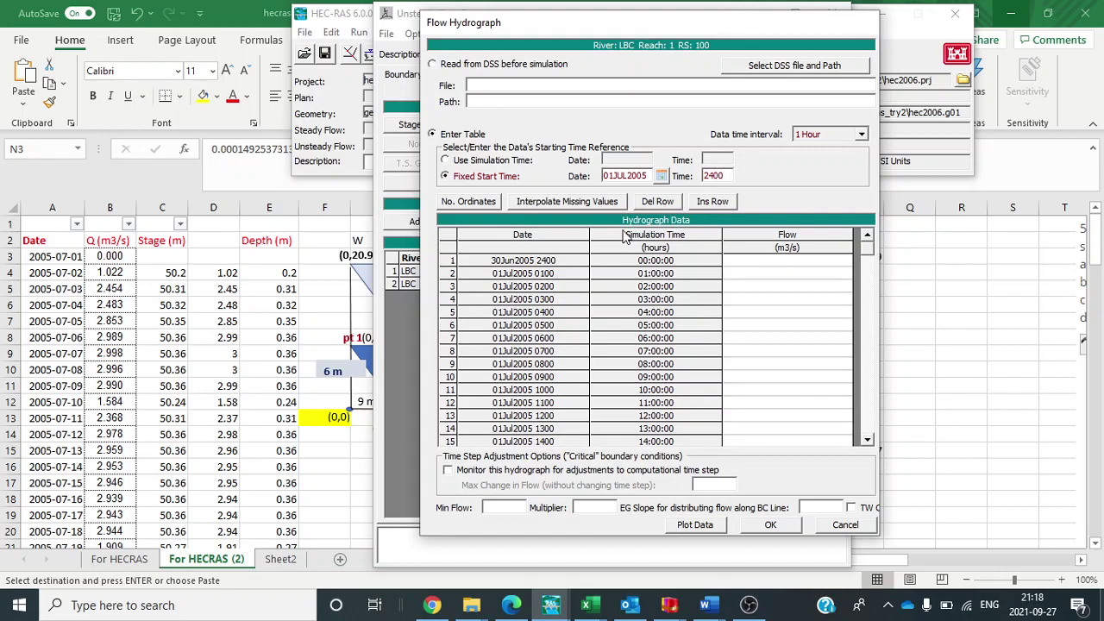
left_click(861, 135)
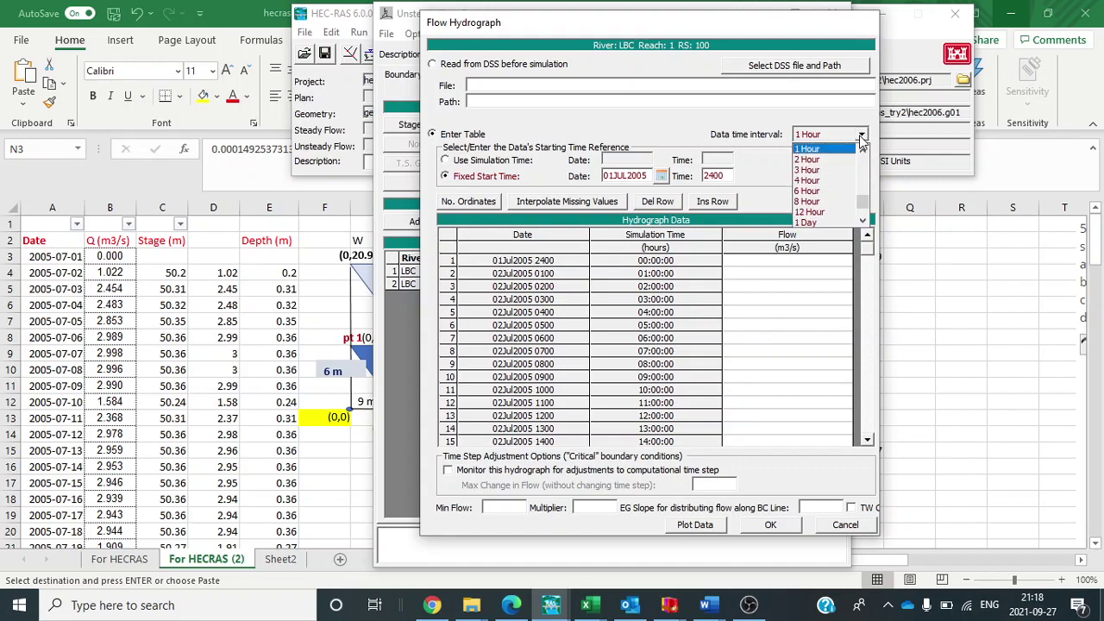
left_click(823, 223)
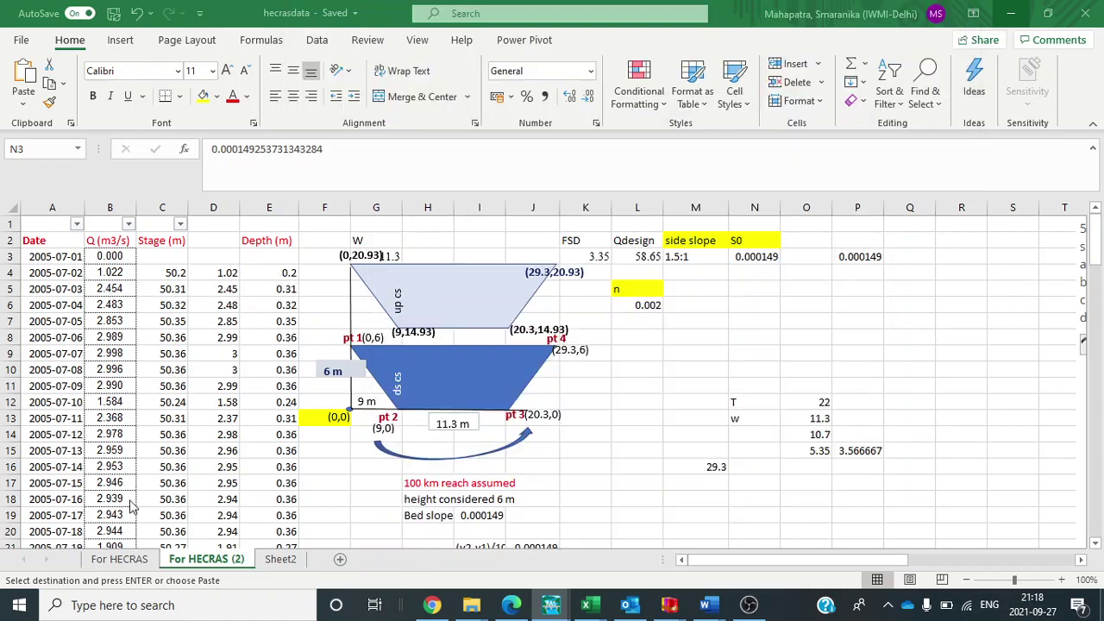
- Copy the daily Q (m3/s) flows B3:B63 from Excel's For HECRAS (2) sheet
key("alt+Tab")
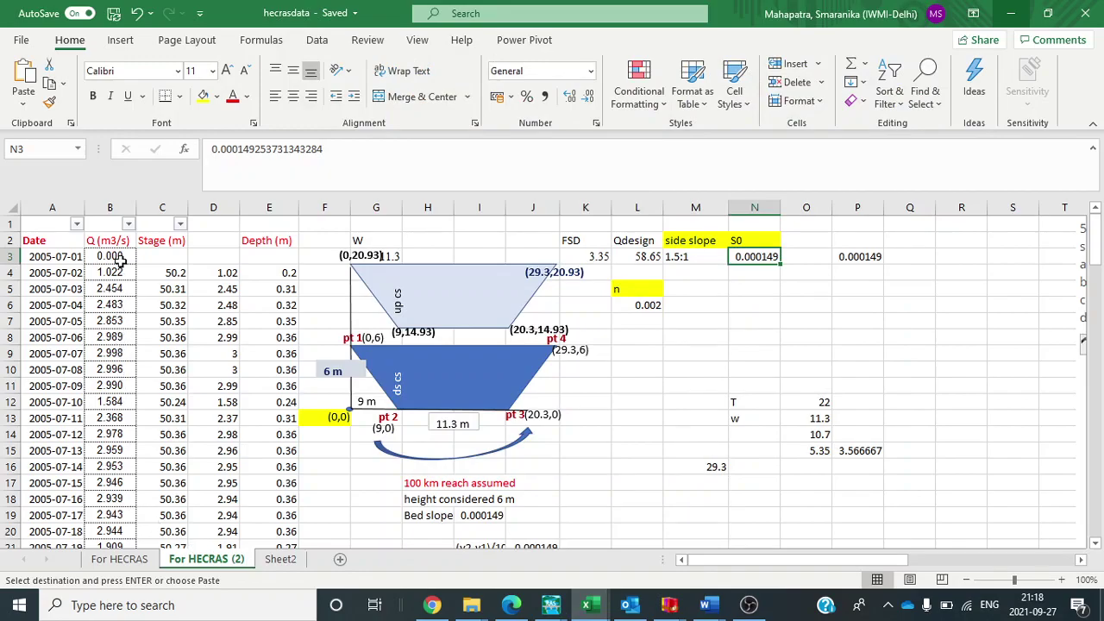
left_click_drag(121, 258, 113, 291)
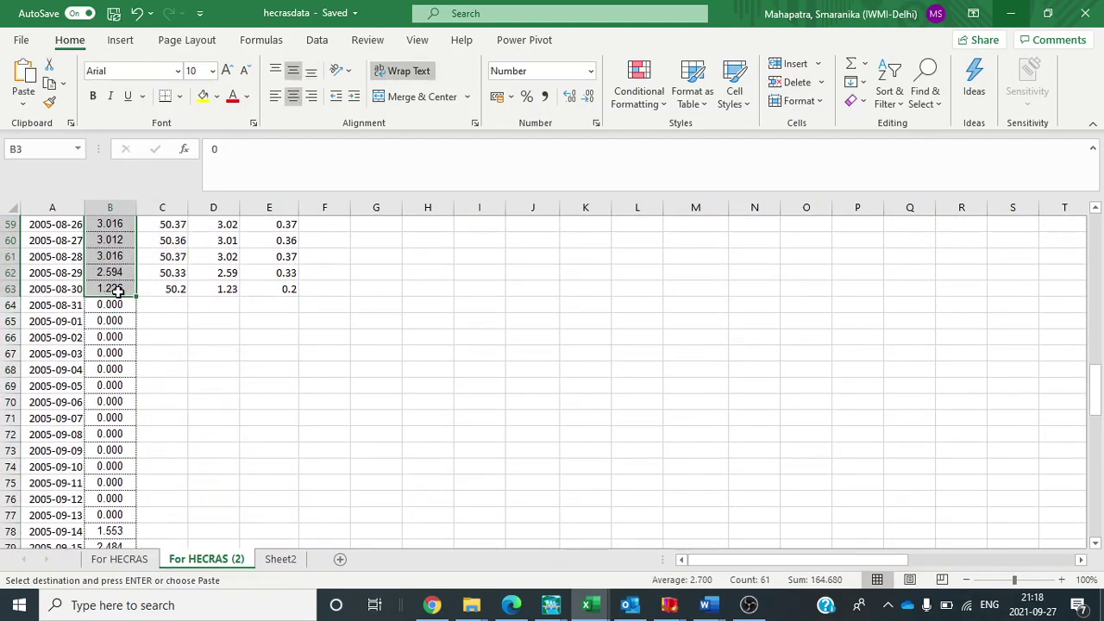
right_click(113, 291)
left_click(167, 176)
scroll(279, 253, "up", 19)
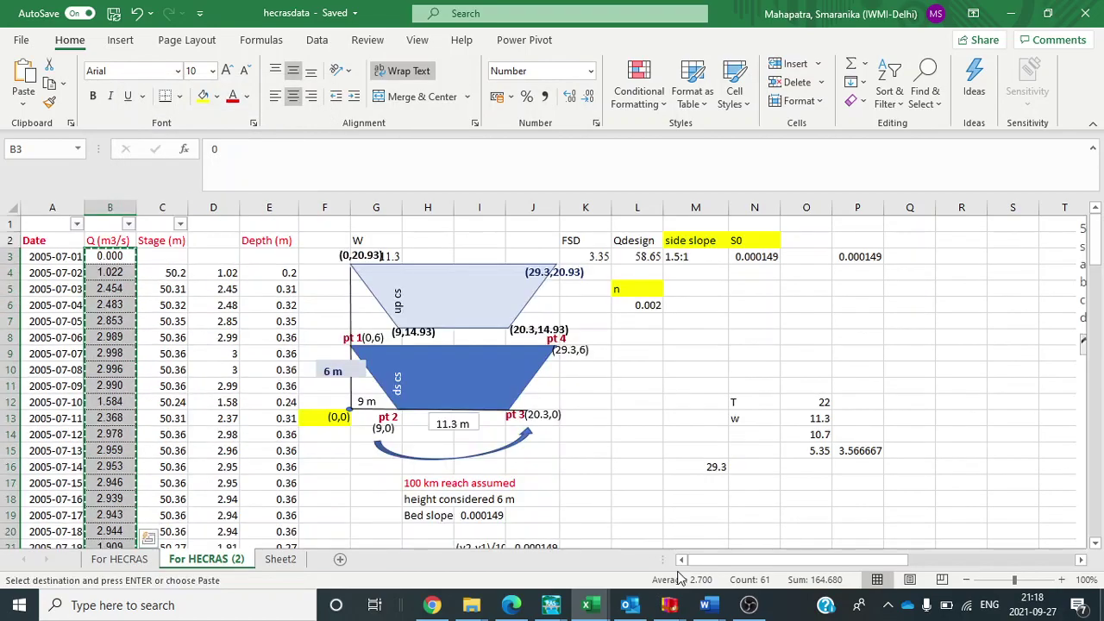
mouse_move(705, 605)
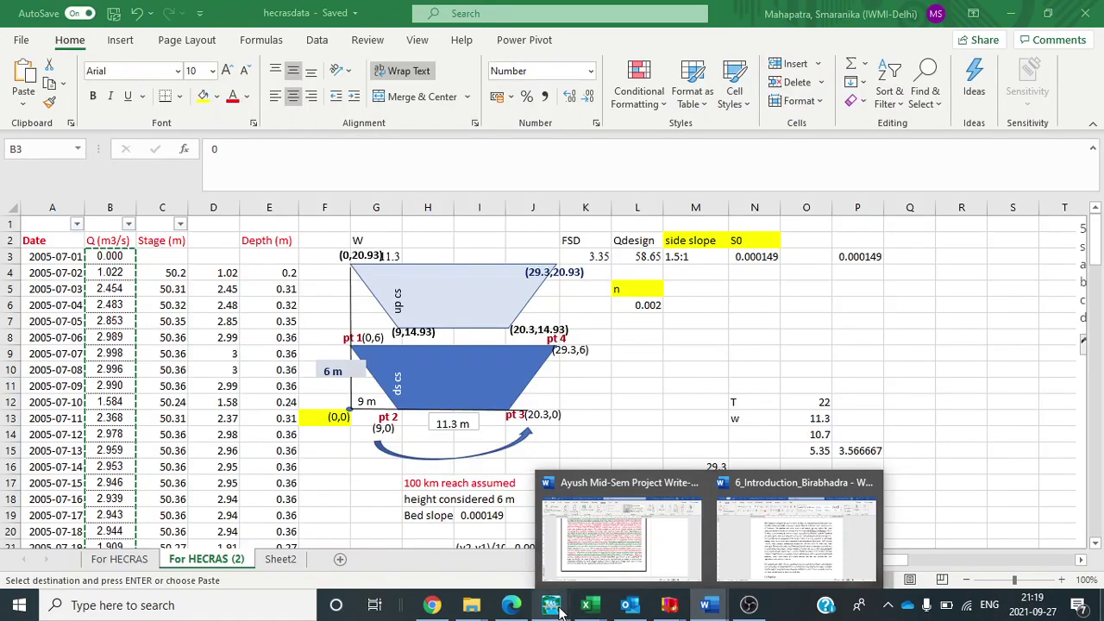
left_click(643, 597)
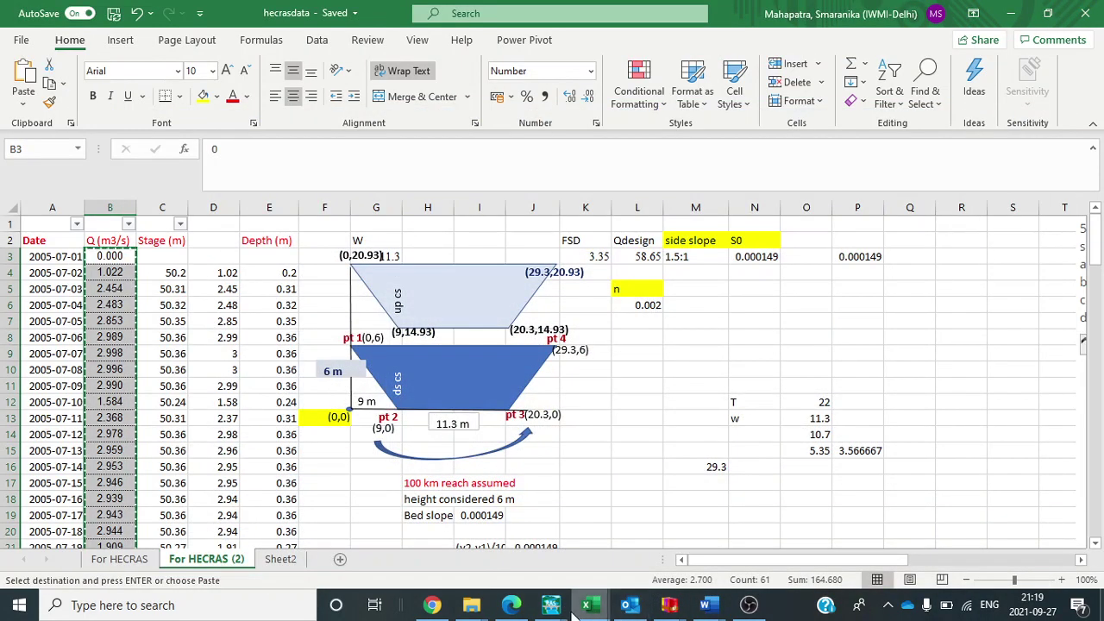
- Paste the copied flows (0.000, 1.022, 2.454…) into the Flow Hydrograph's Flow column
mouse_move(552, 606)
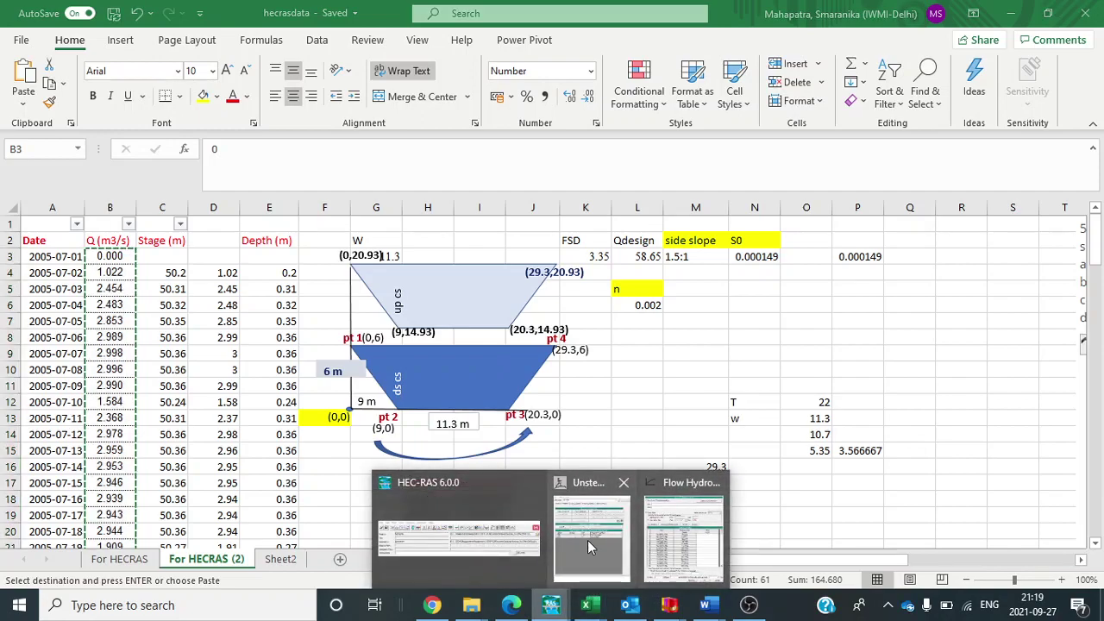
left_click(587, 540)
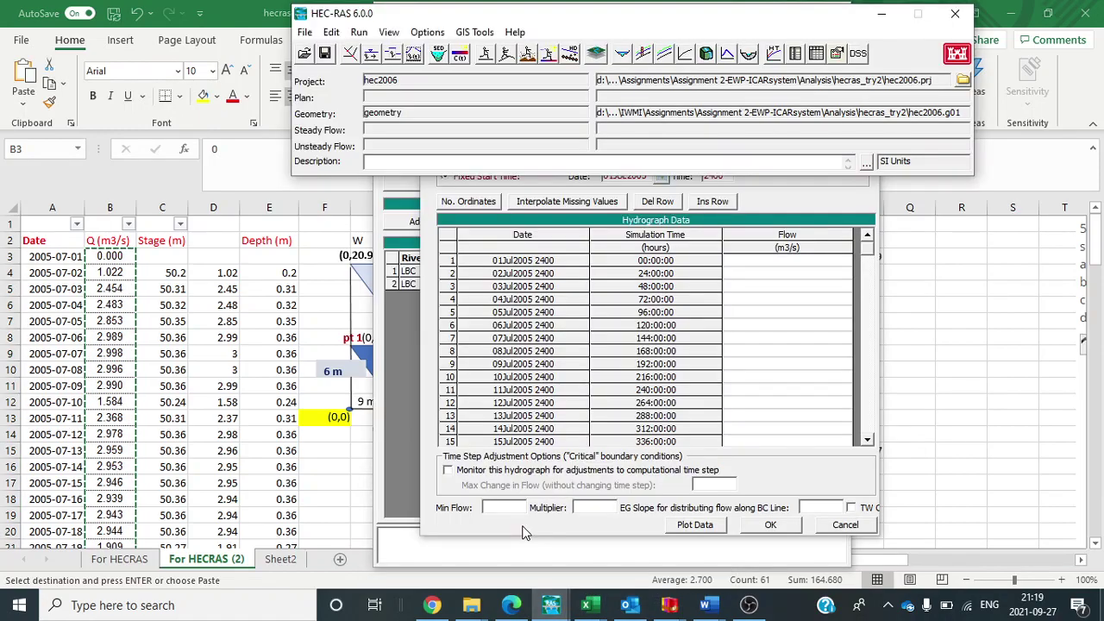
left_click(775, 241)
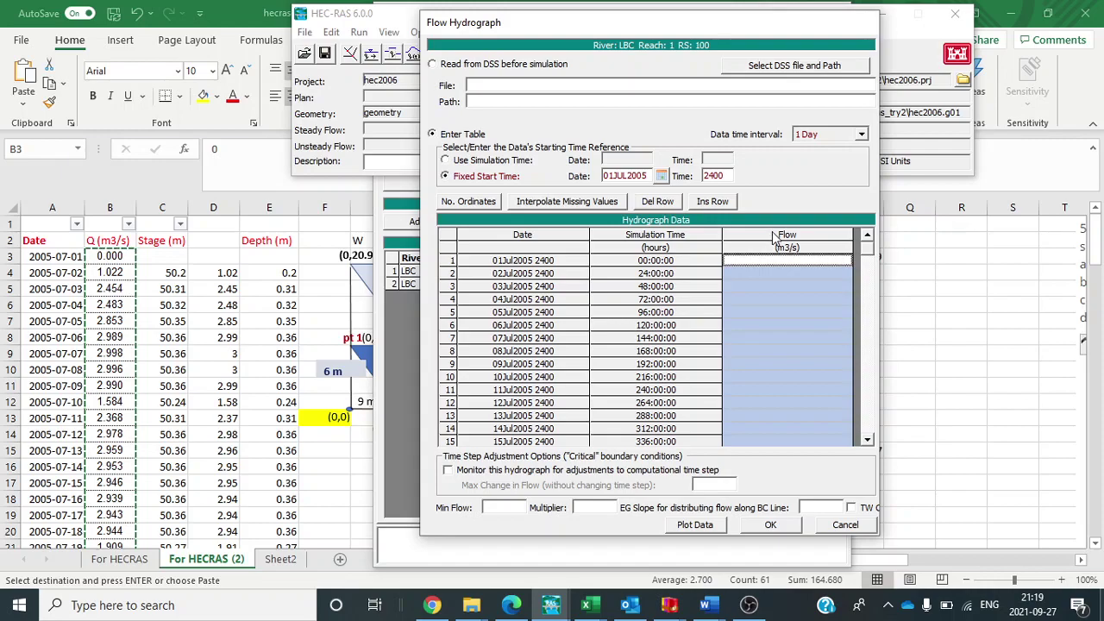
key("ctrl+v")
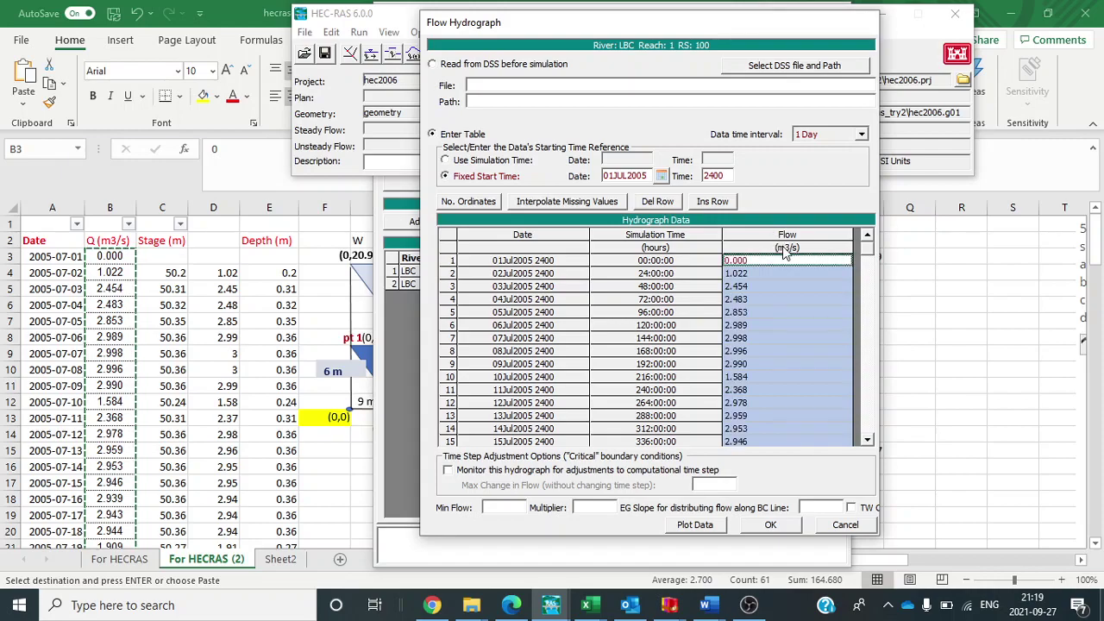
left_click(107, 272)
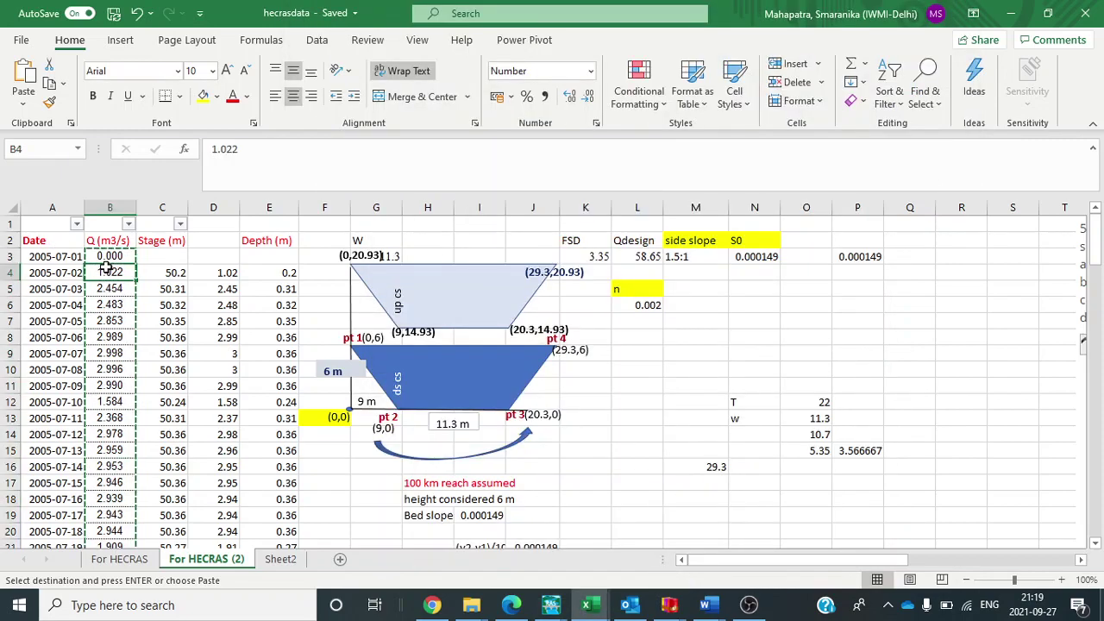
- Copy Excel flows B4:B30 and paste them from Flow row 1, so the table starts at 1.022
key("shift+Down")
key("shift+Down")
key("shift+Down")
key("shift+Down")
key("shift+Down")
key("shift+Down")
key("shift+Down")
key("shift+Down")
key("shift+Down")
key("shift+Down")
key("shift+Down")
key("shift+Down")
key("shift+Down")
key("shift+Down")
key("shift+Down")
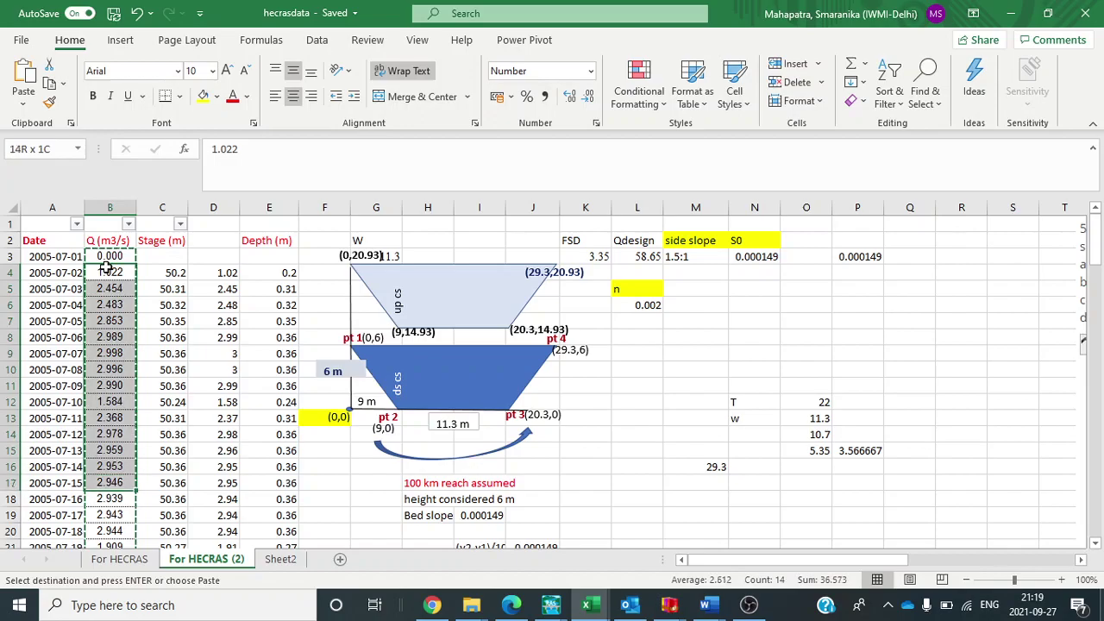
key("shift+Down")
key("shift+Down")
key("shift+Down")
key("shift+Down")
key("shift+Down")
key("shift+Down")
key("shift+Down")
key("shift+Down")
key("shift+Down")
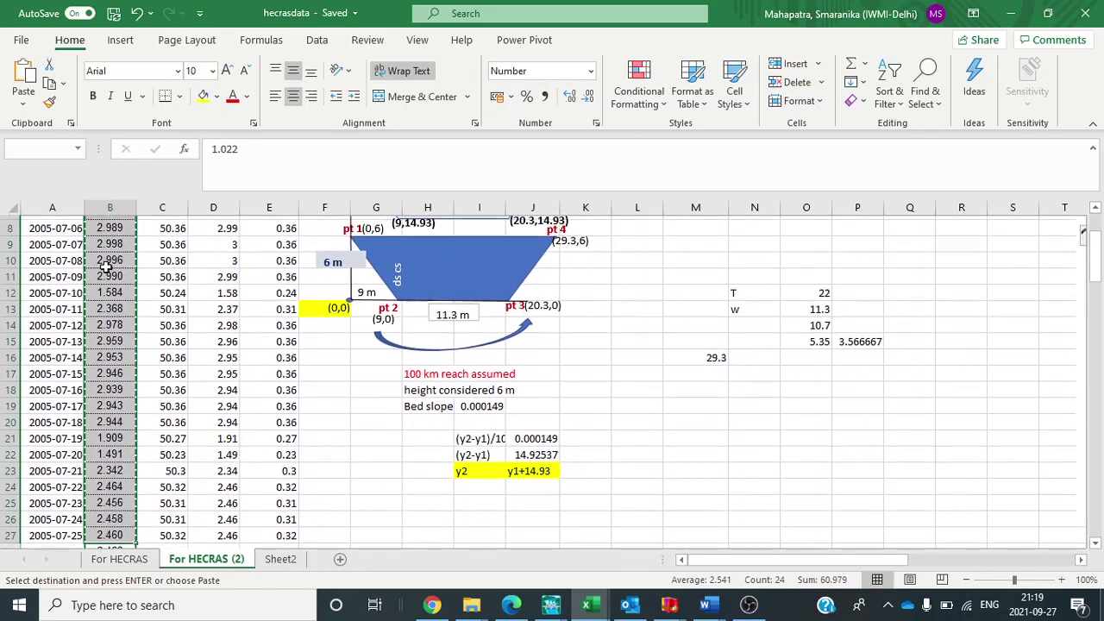
key("shift+Down")
key("shift+Down")
key("shift+Down")
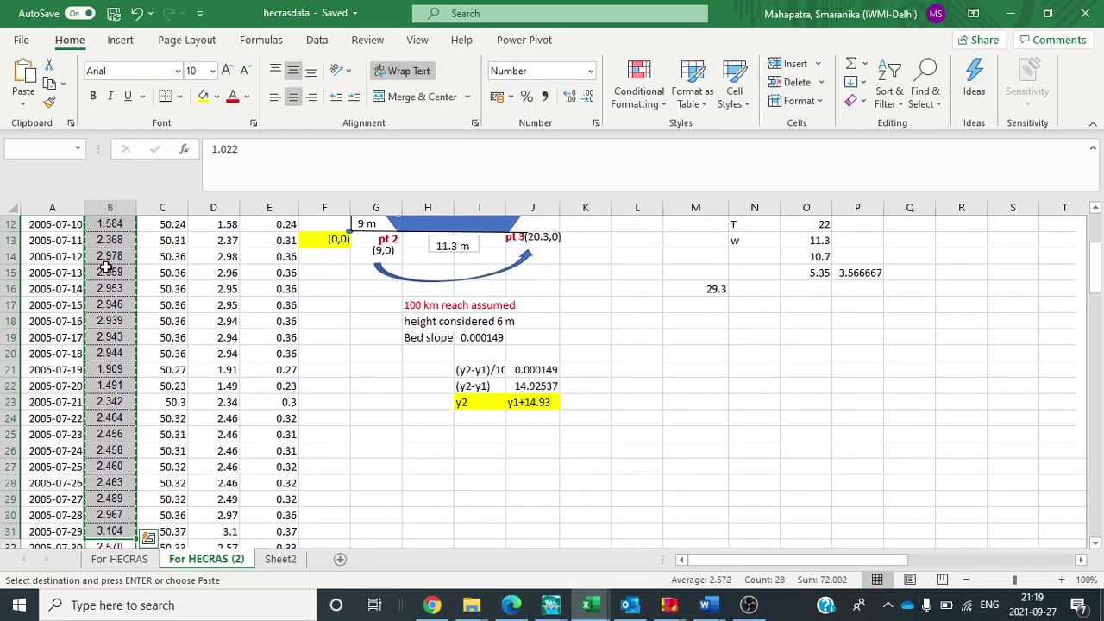
key("shift+Up")
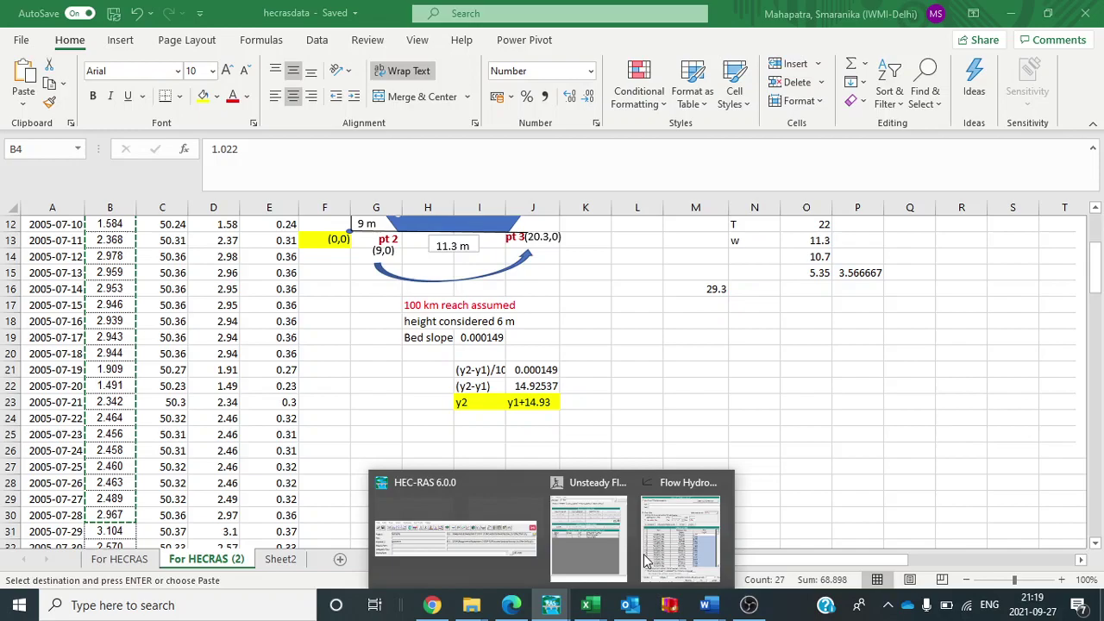
left_click(538, 525)
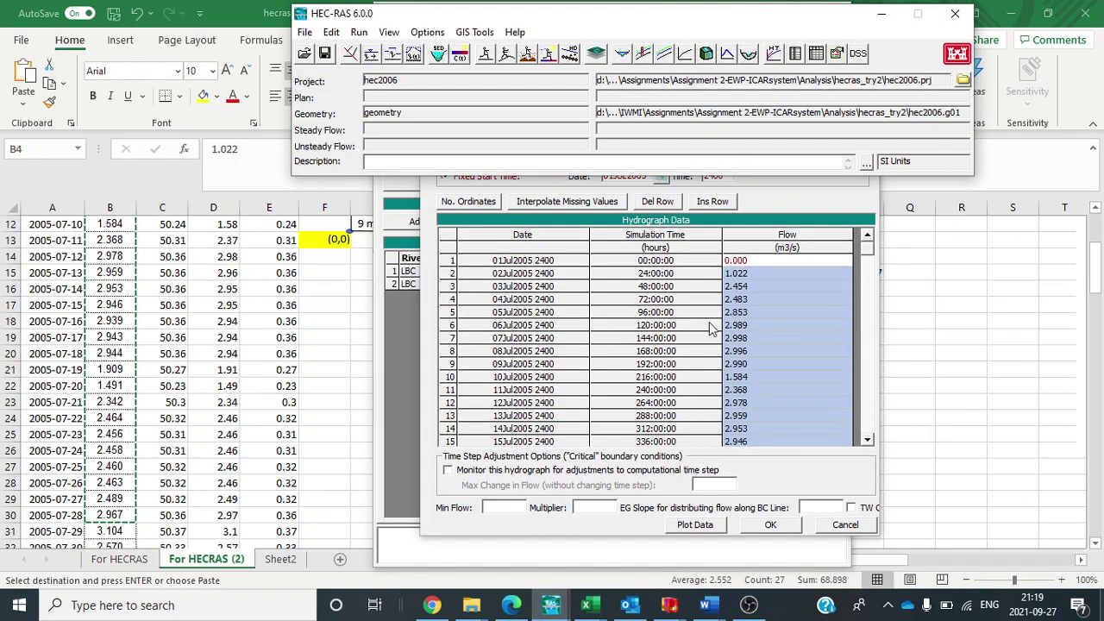
left_click(739, 242)
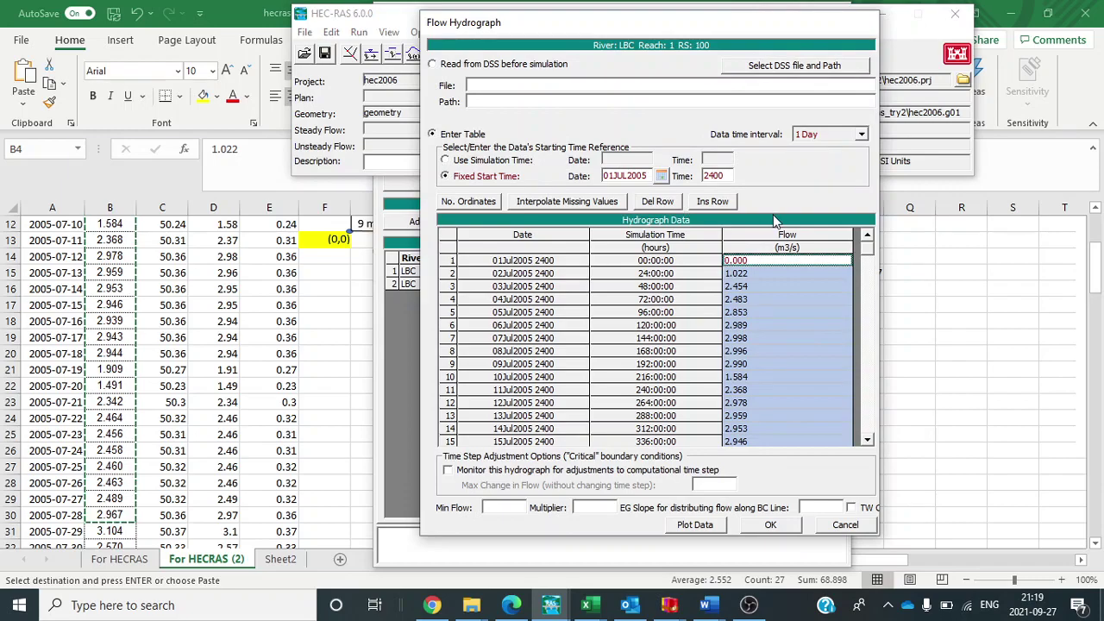
key("ctrl+v")
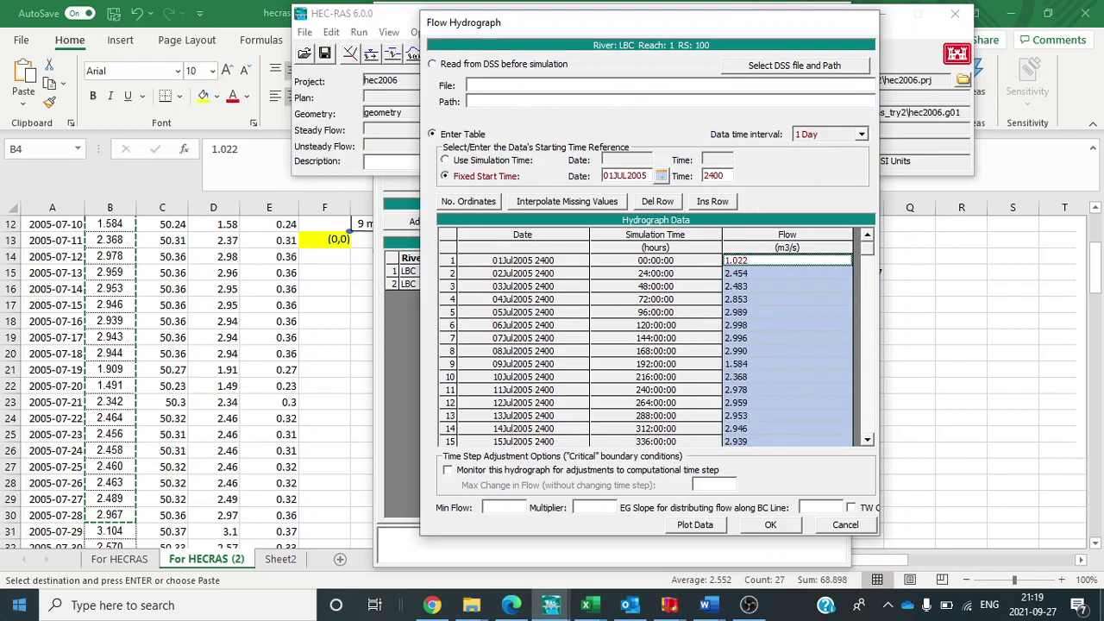
scroll(113, 308, "up", 4)
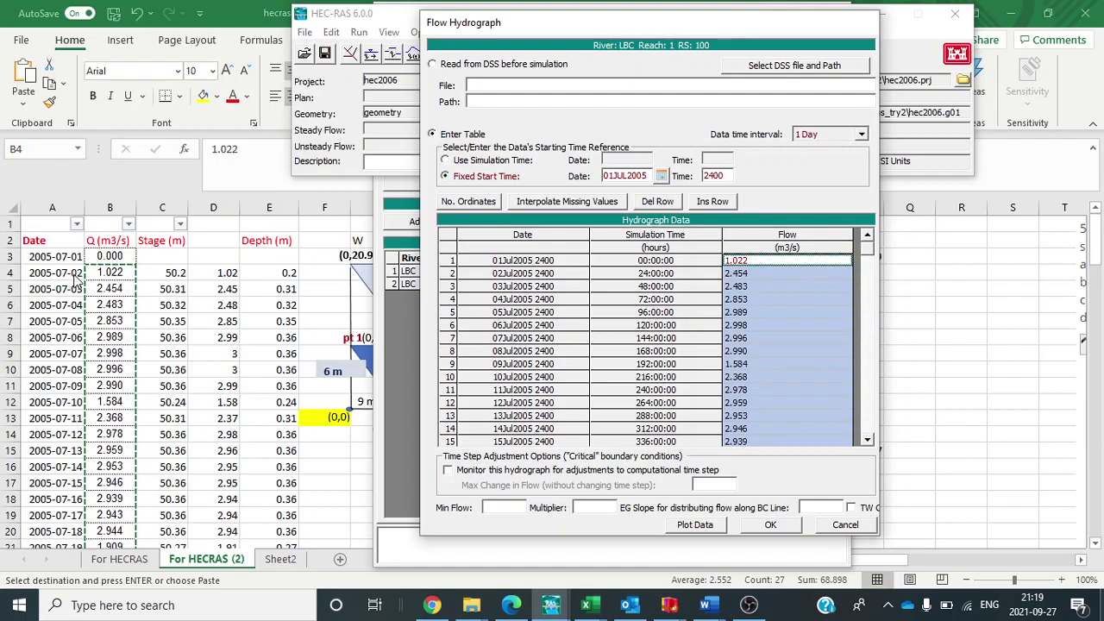
left_click(615, 176)
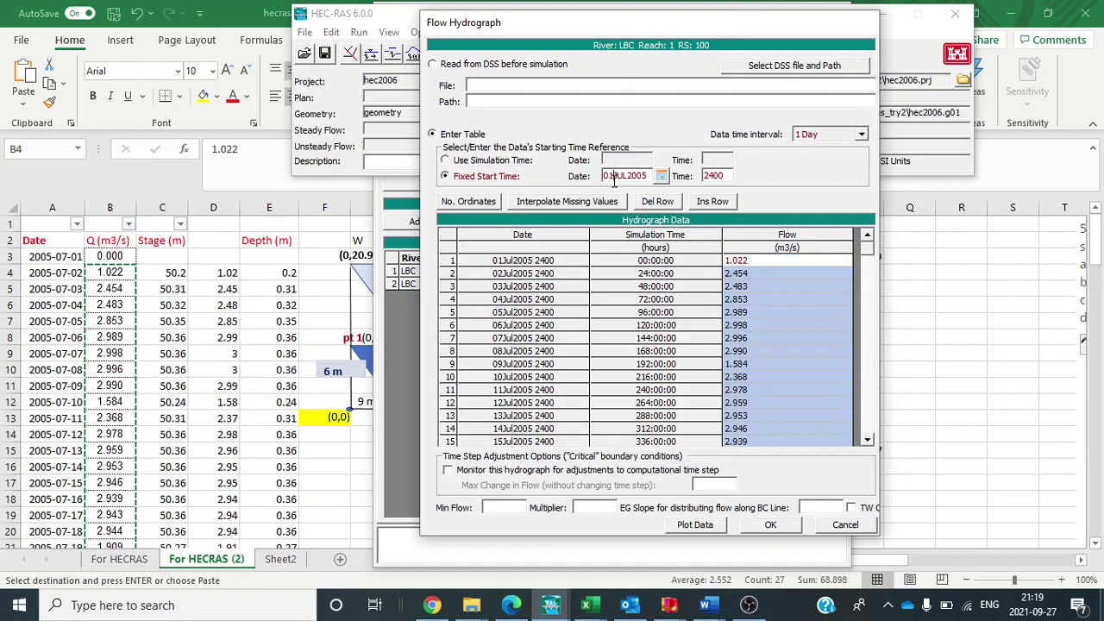
- Change the hydrograph start date to 02JUL2005, keep the 1 Day interval, and accept it
type("2")
left_click(857, 136)
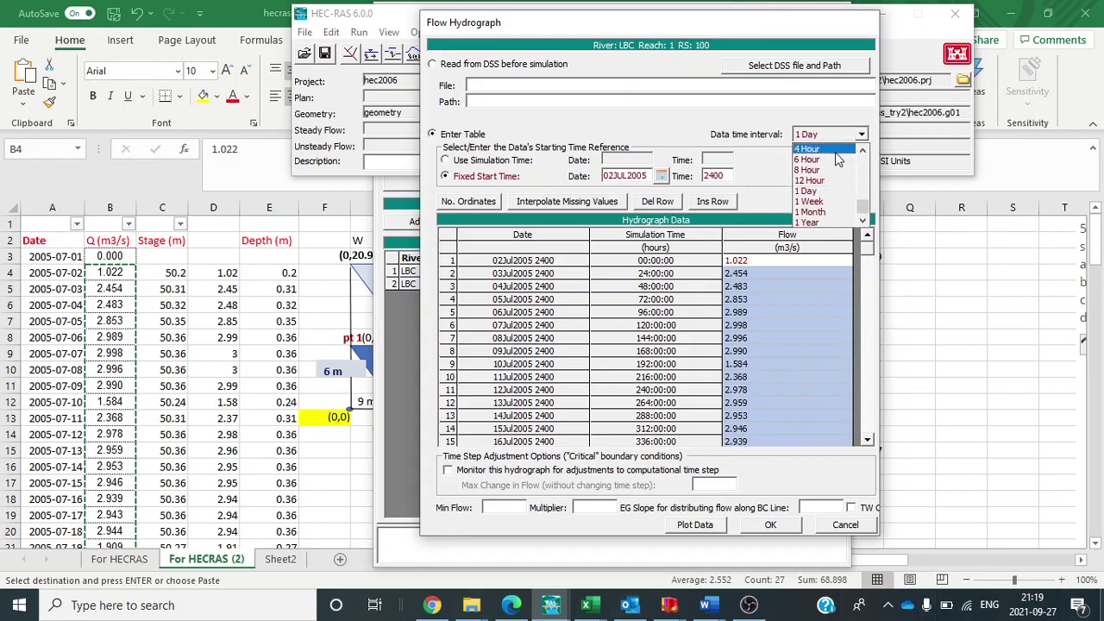
left_click(815, 191)
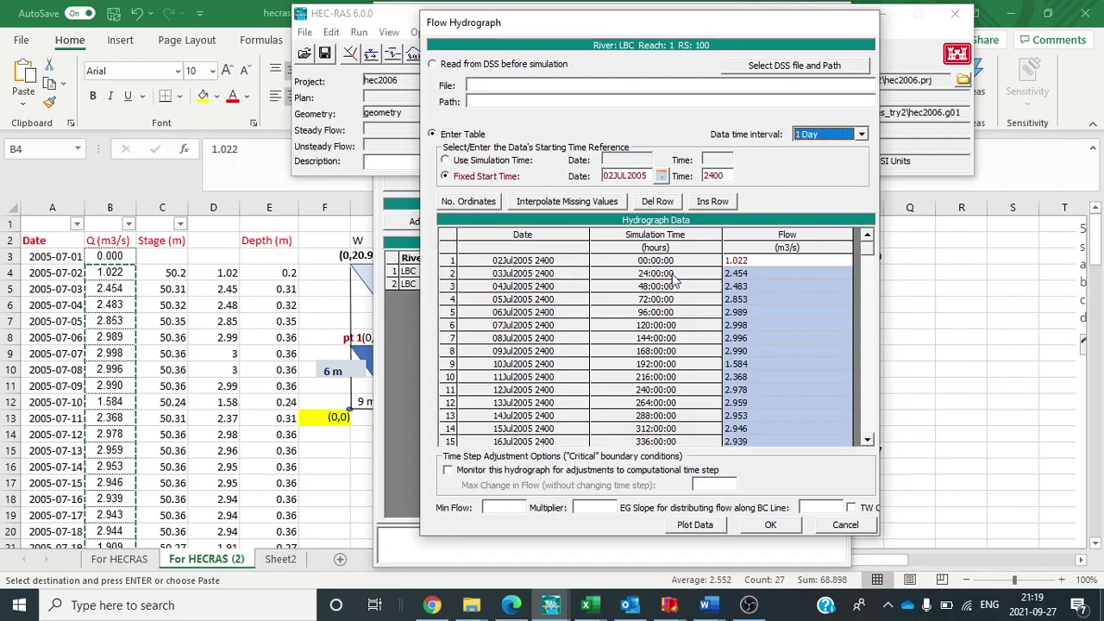
scroll(870, 251, "down", 7)
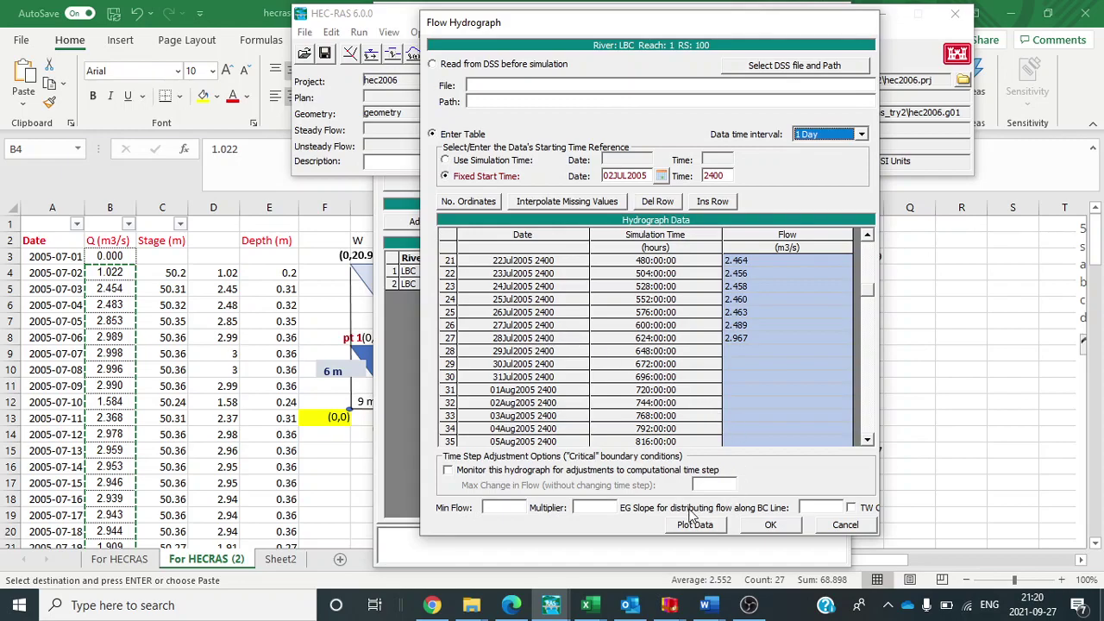
left_click(766, 525)
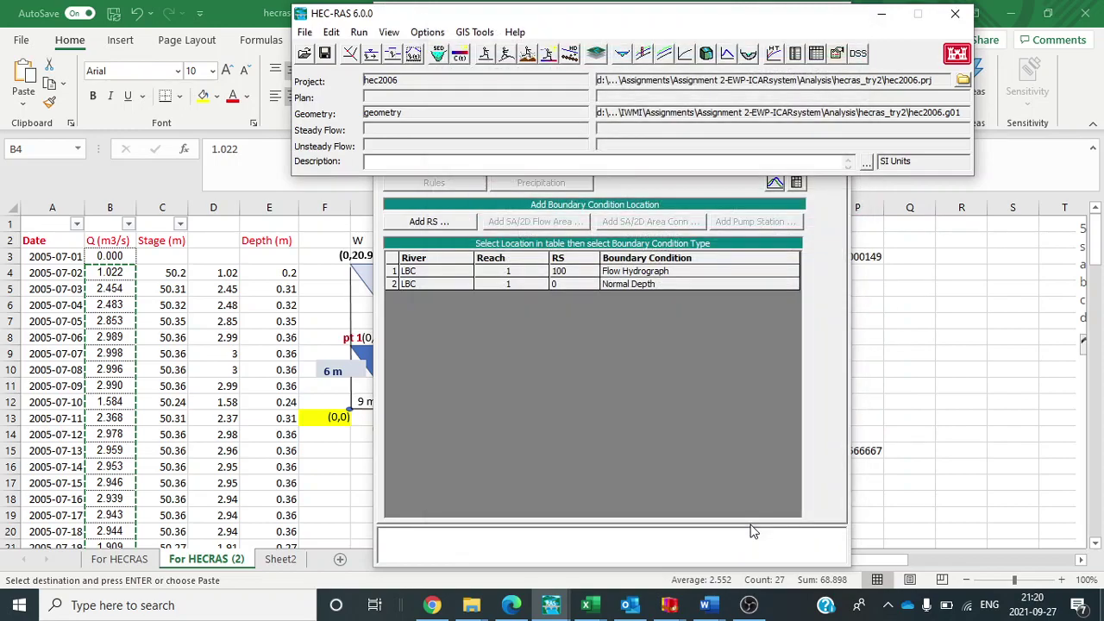
- Open the Unsteady Flow Analysis window, then close it again
left_click(507, 55)
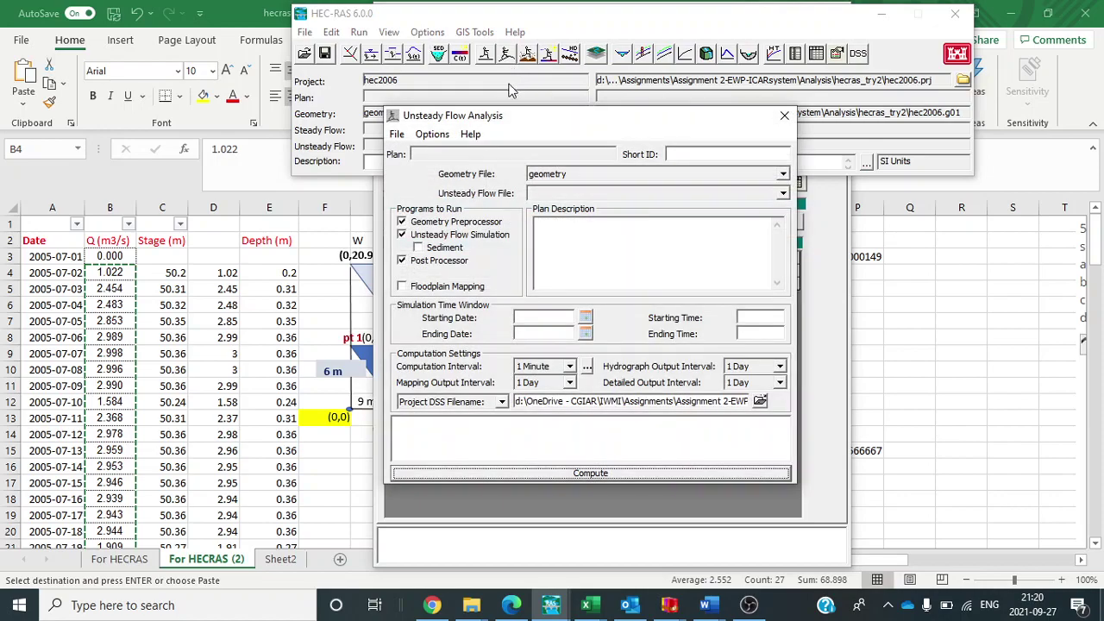
left_click_drag(502, 121, 614, 102)
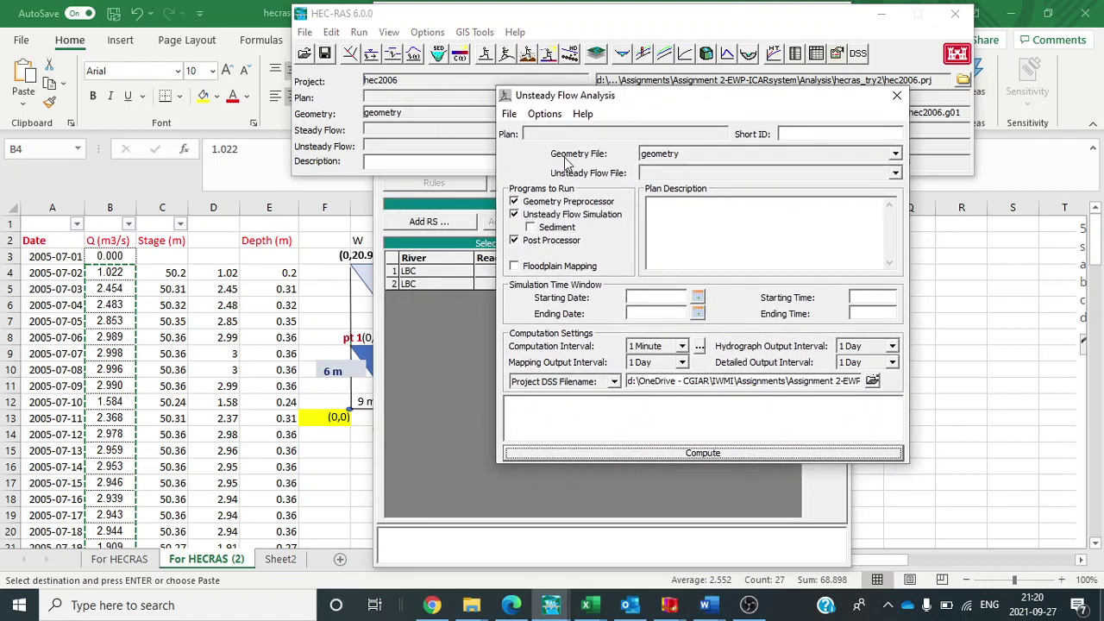
left_click(897, 95)
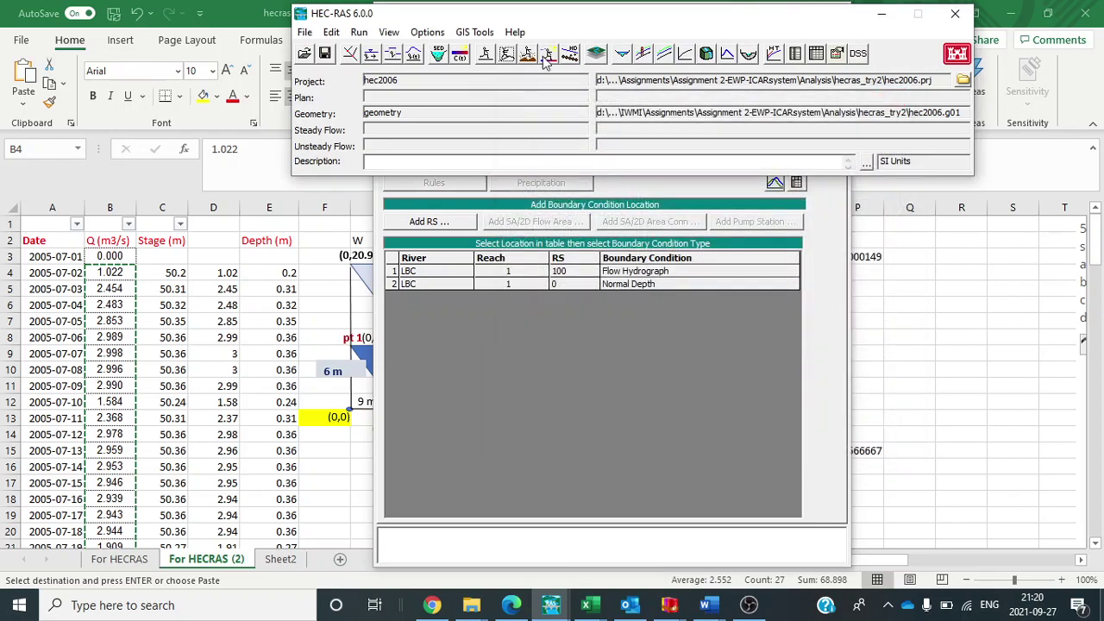
- Review the RS 100 hydrograph's 27 daily flows from 02JUL2005 to 28Jul2005, then accept it
left_click(414, 54)
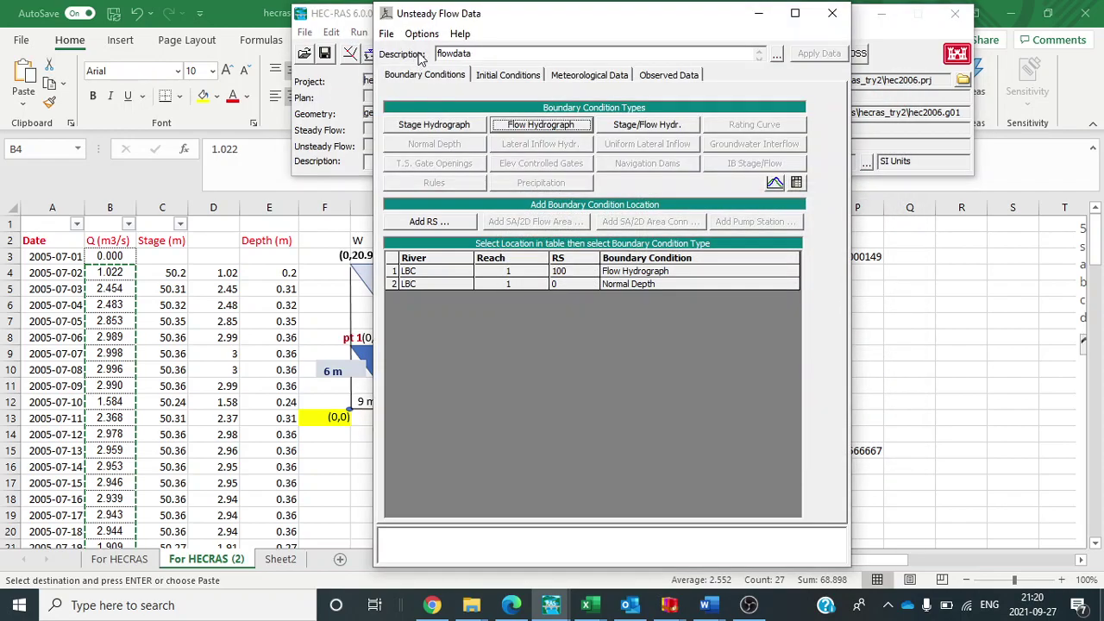
left_click(635, 272)
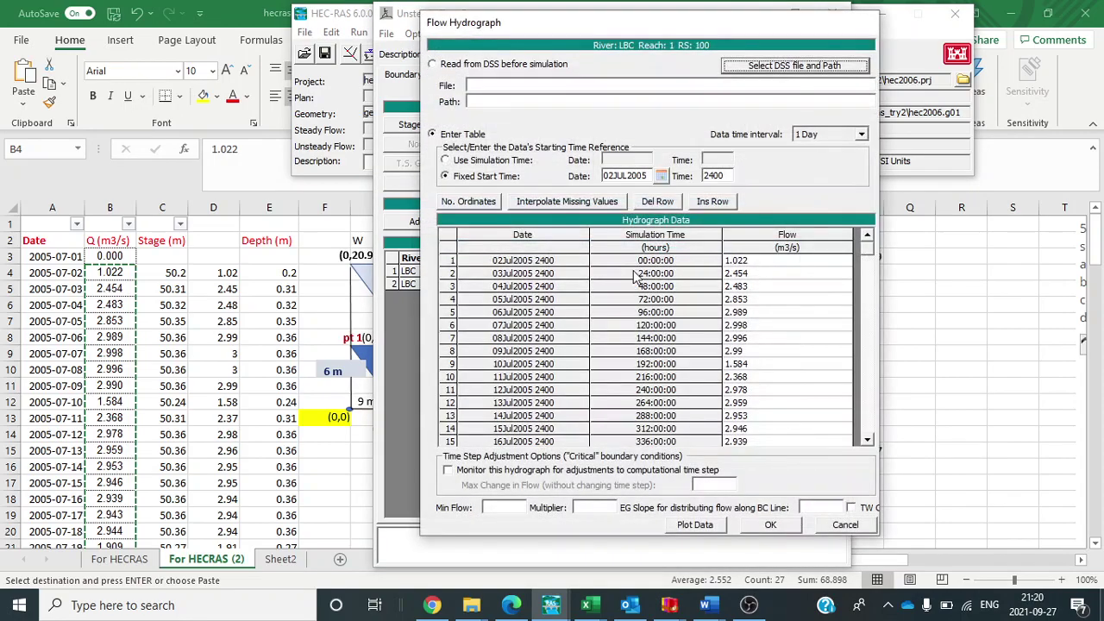
mouse_move(869, 259)
left_mouse_down()
mouse_move(866, 303)
mouse_move(867, 243)
left_mouse_up()
left_click(770, 524)
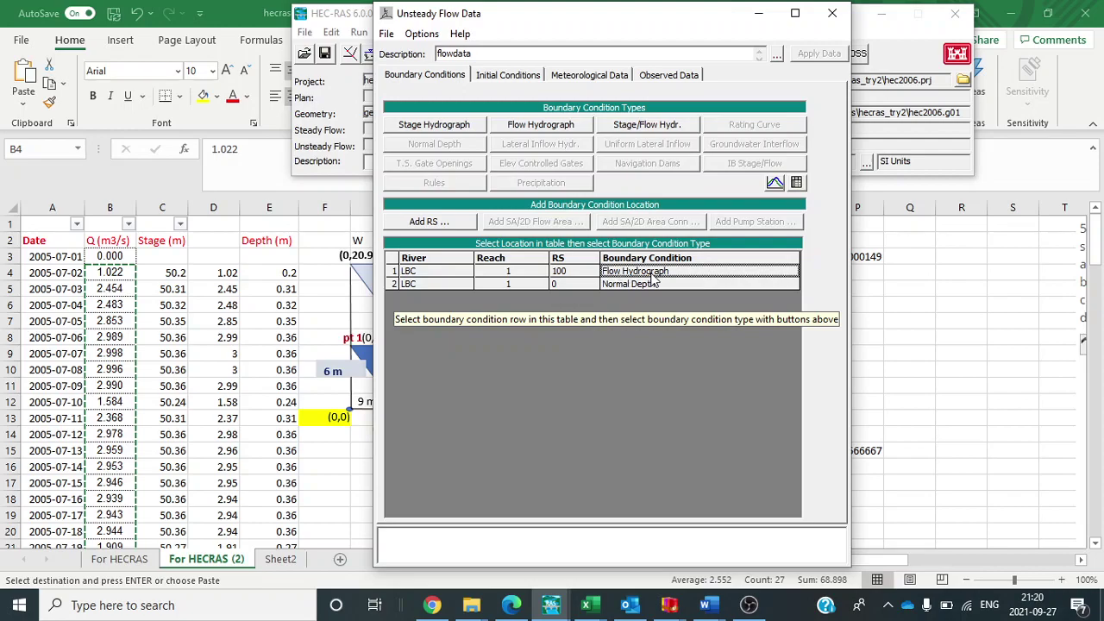
- Give the Normal Depth downstream boundary at RS 0 a friction slope of 0.000149
left_click(620, 286)
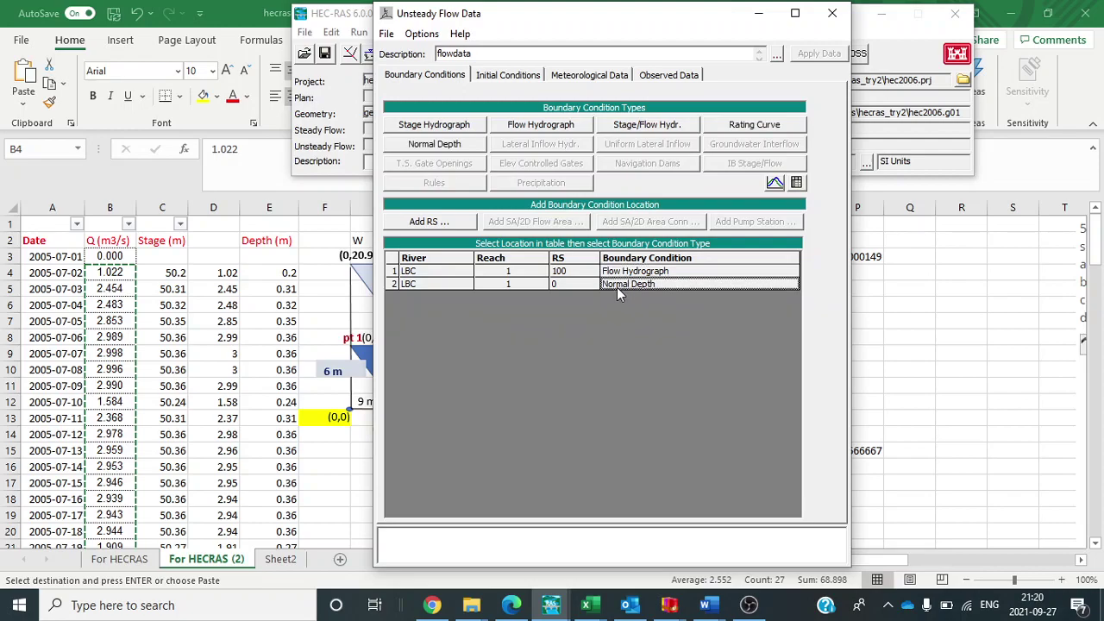
left_click(617, 286)
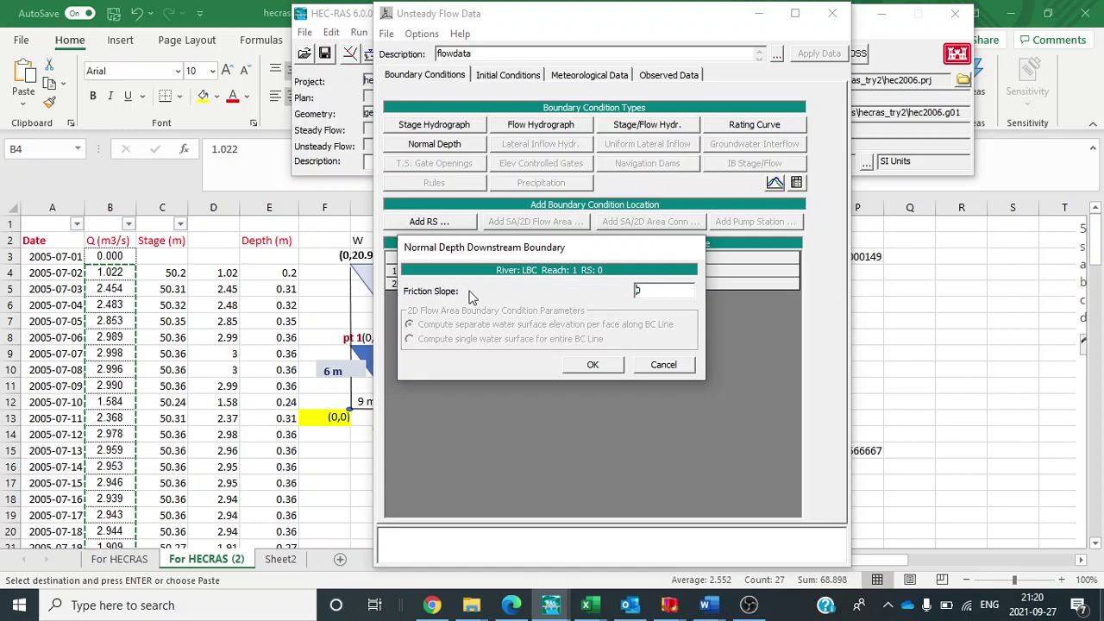
left_click(655, 363)
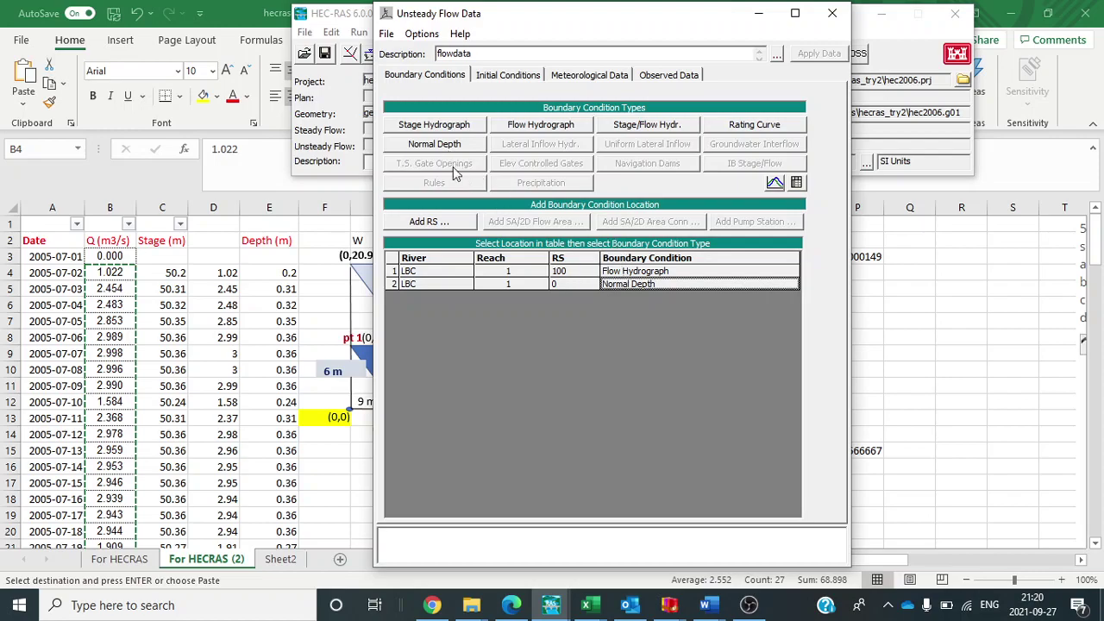
left_click(438, 147)
left_click_drag(496, 245, 527, 185)
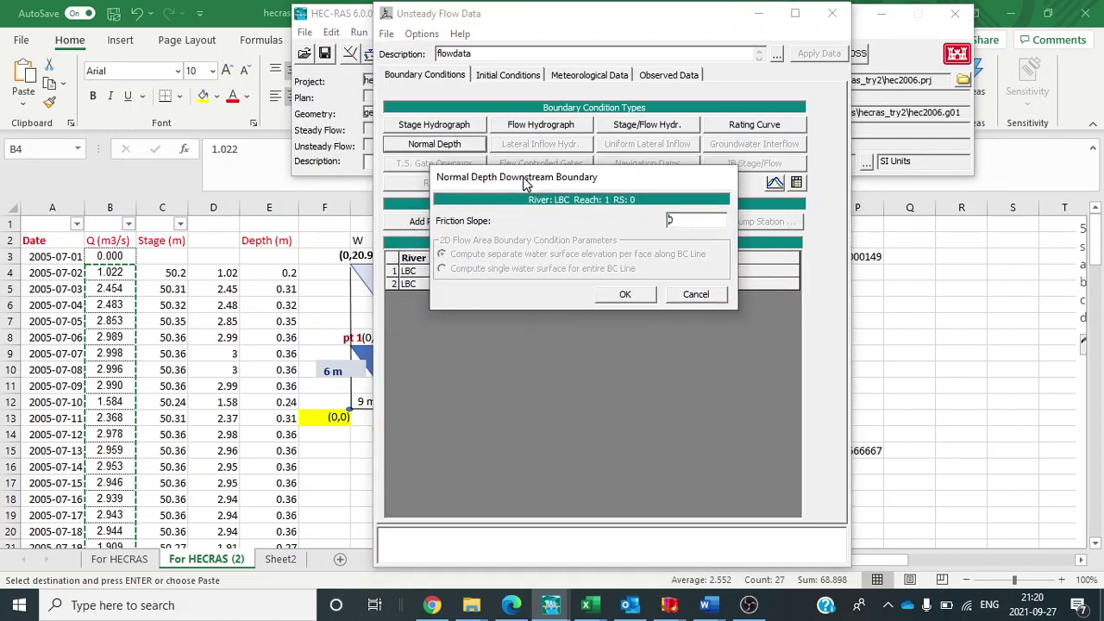
left_click(677, 219)
left_click_drag(683, 221, 667, 219)
left_click(624, 294)
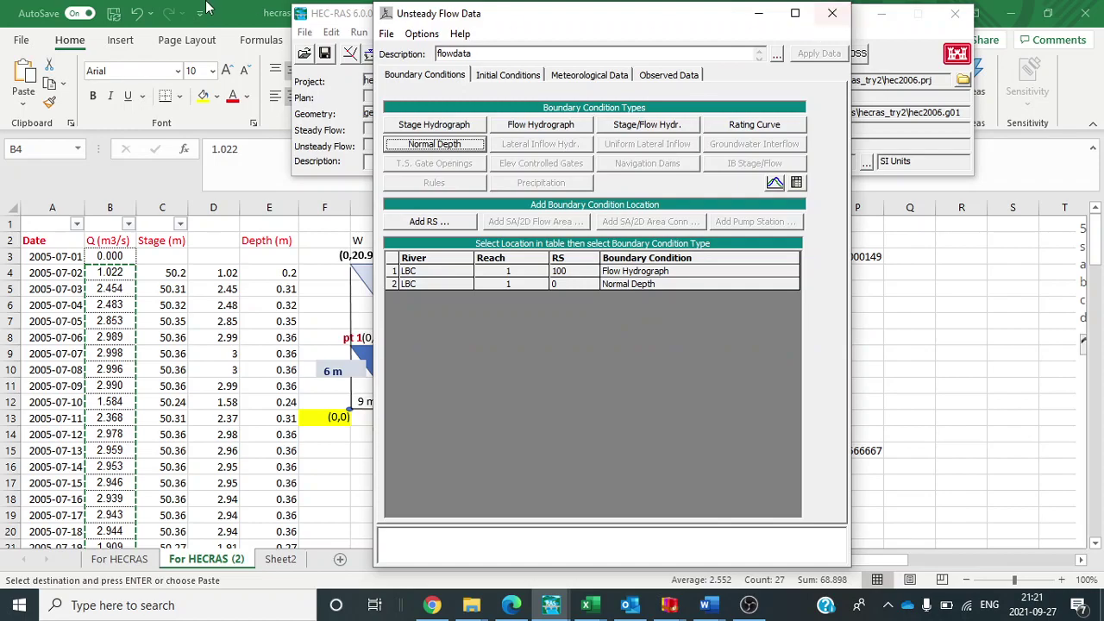
- Save the unsteady flow data under the title 'flow'
left_click(385, 36)
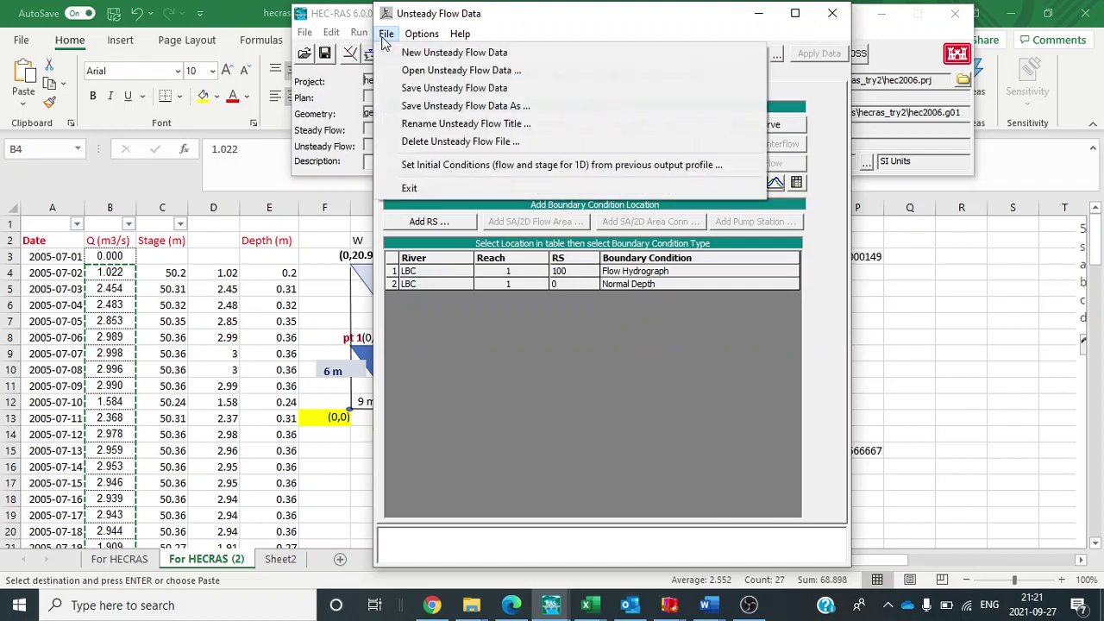
left_click(418, 89)
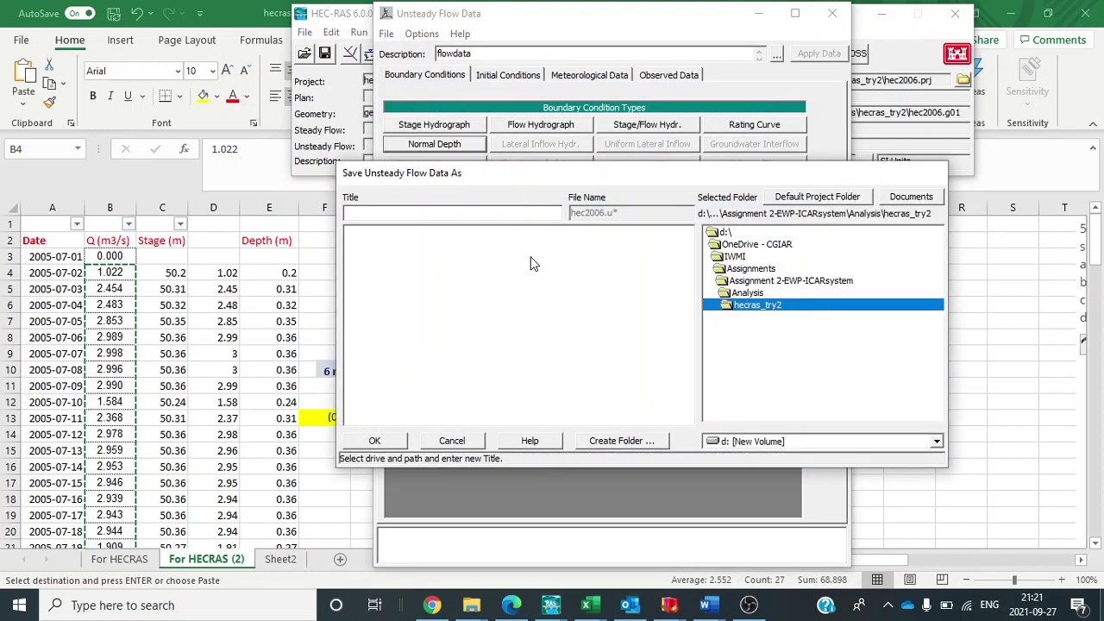
left_click(390, 443)
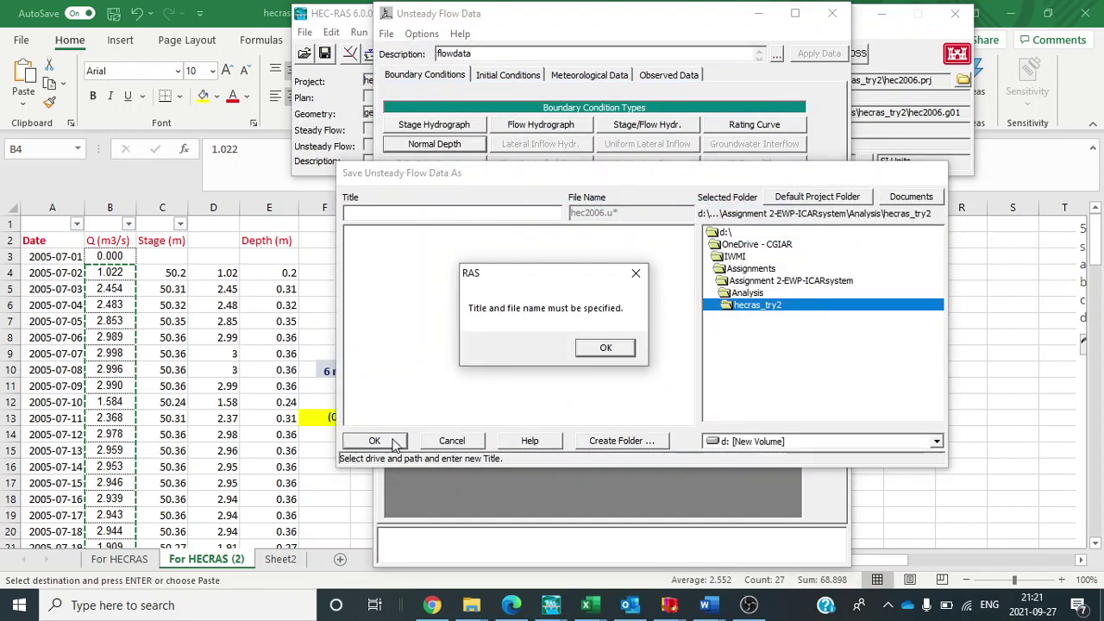
left_click(591, 357)
left_click(435, 215)
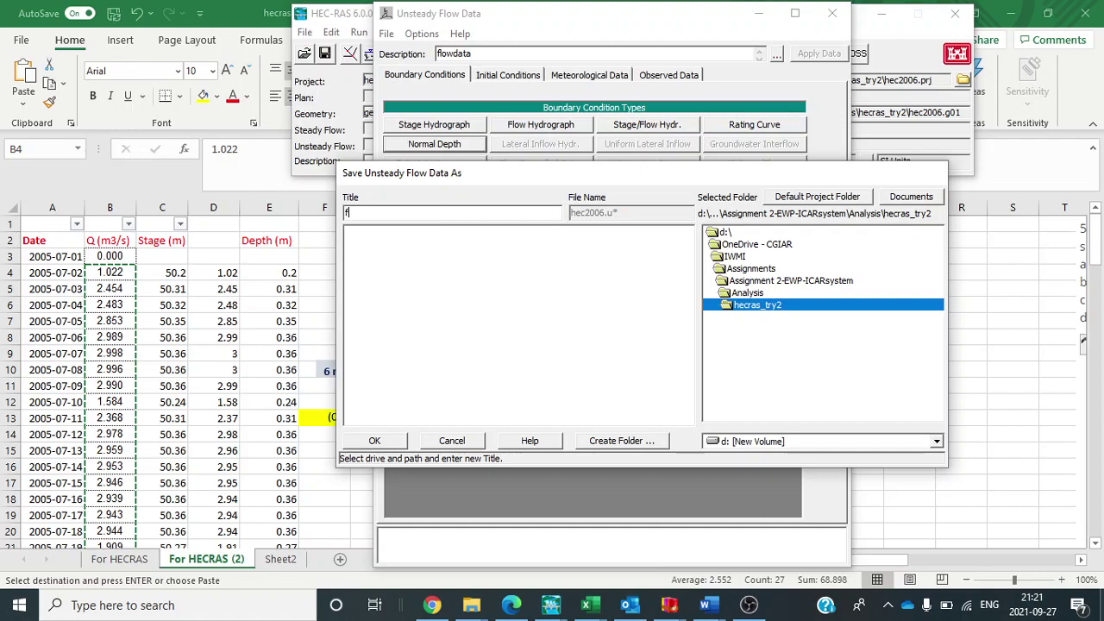
left_click(385, 441)
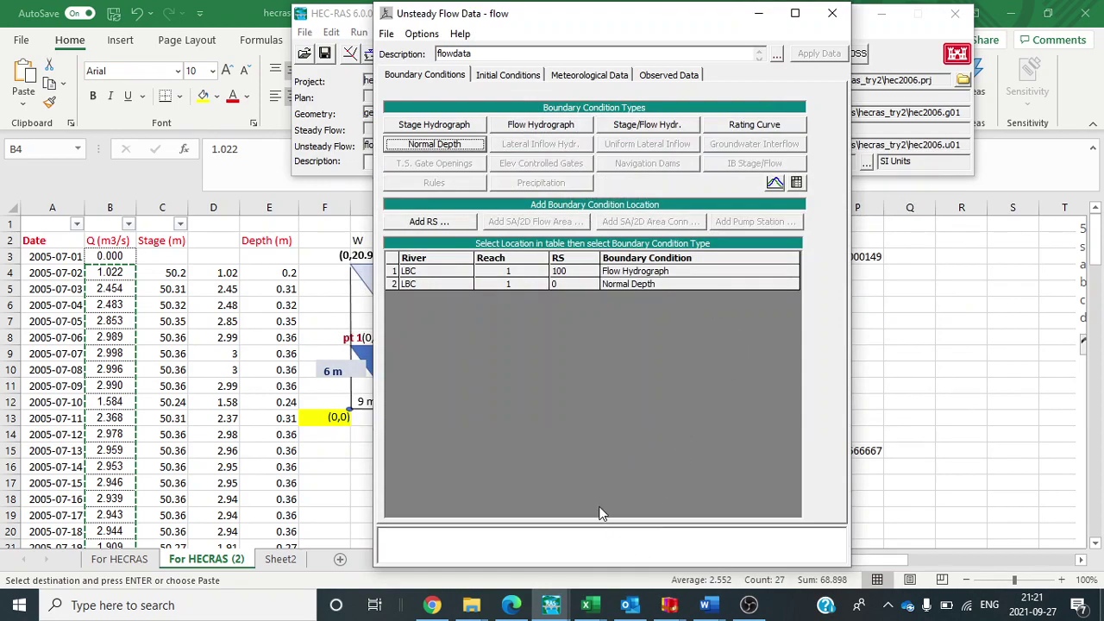
- Close the Unsteady Flow Data editor
left_click(388, 36)
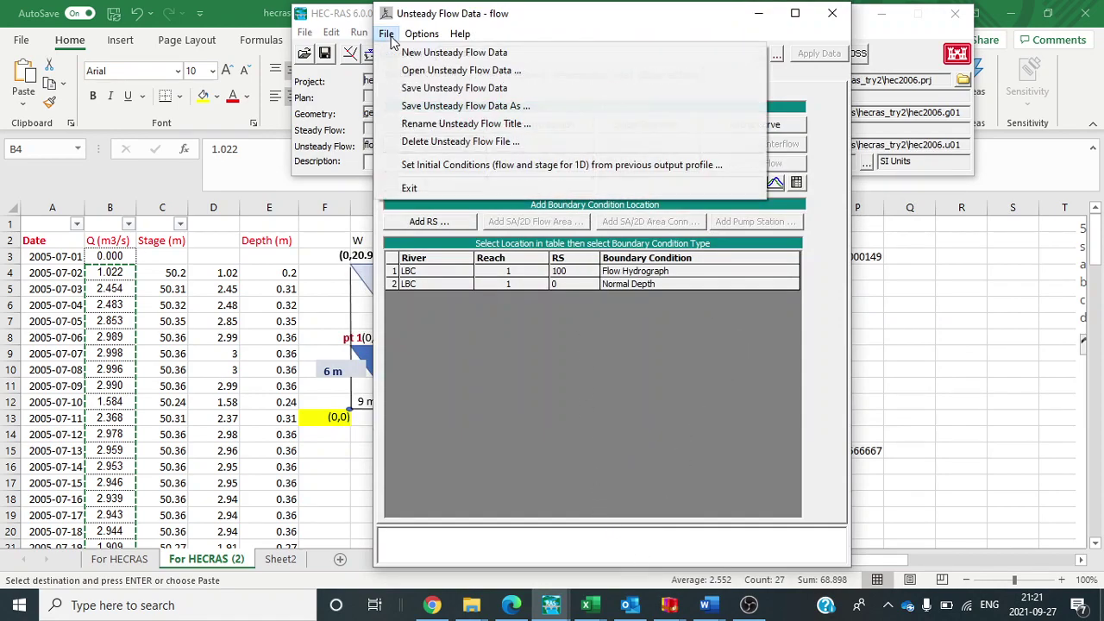
left_click(387, 35)
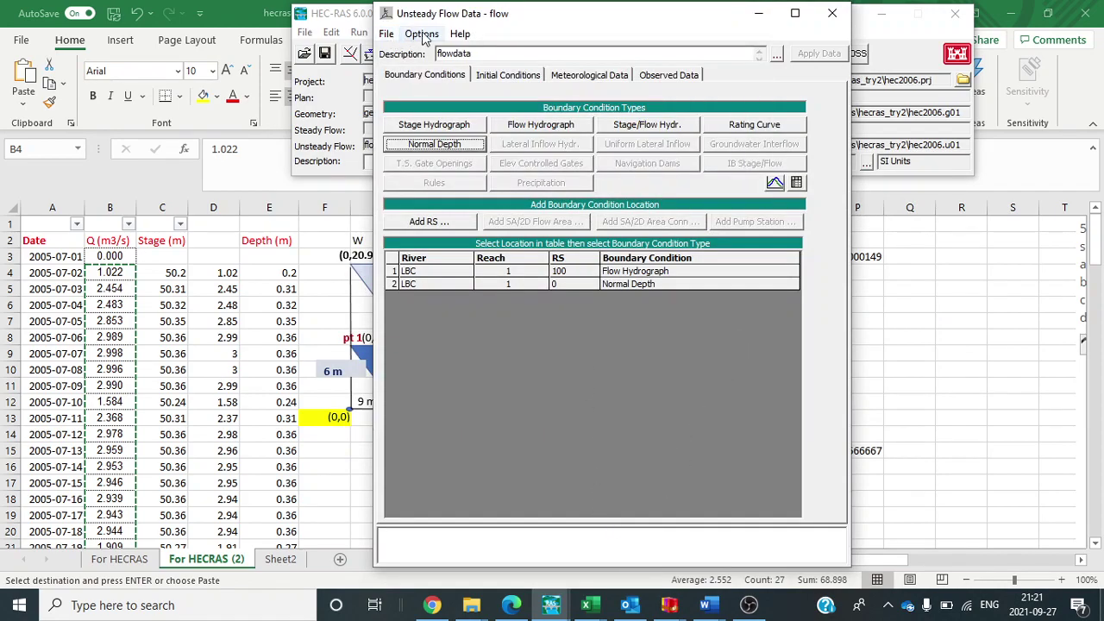
left_click(828, 15)
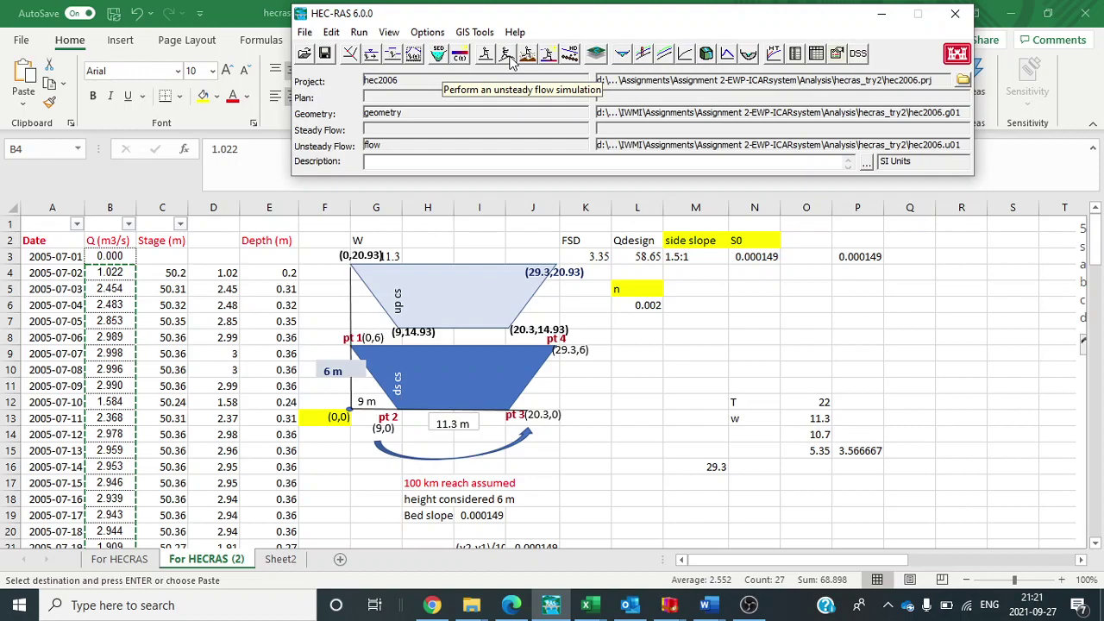
- Open Unsteady Flow Analysis and set the simulation starting date to 02JUL2005
left_click(509, 59)
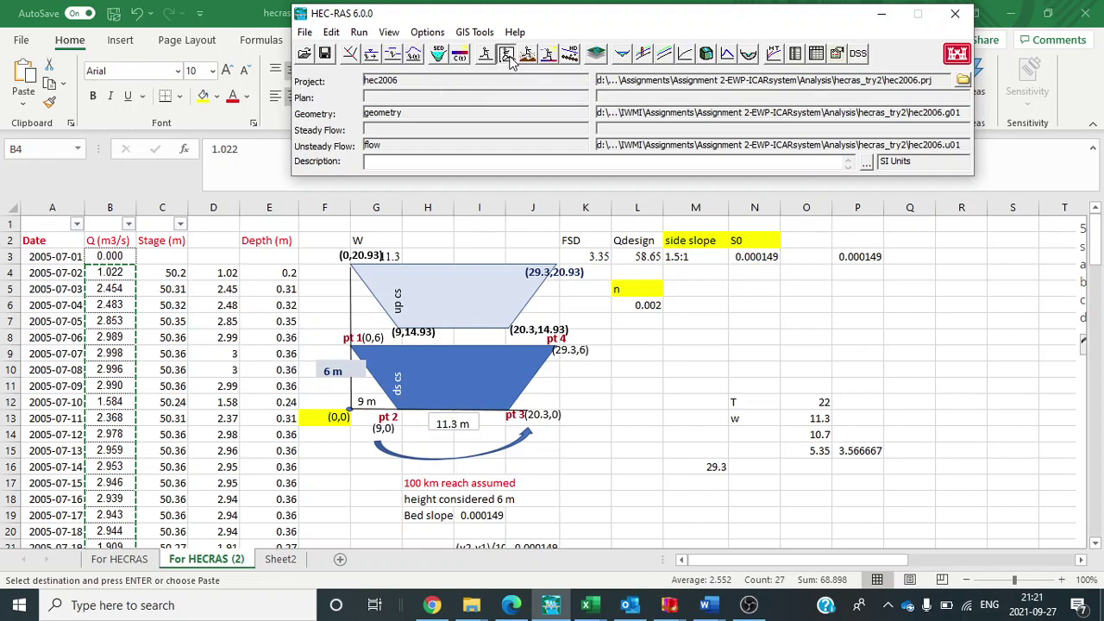
left_click_drag(544, 98, 473, 69)
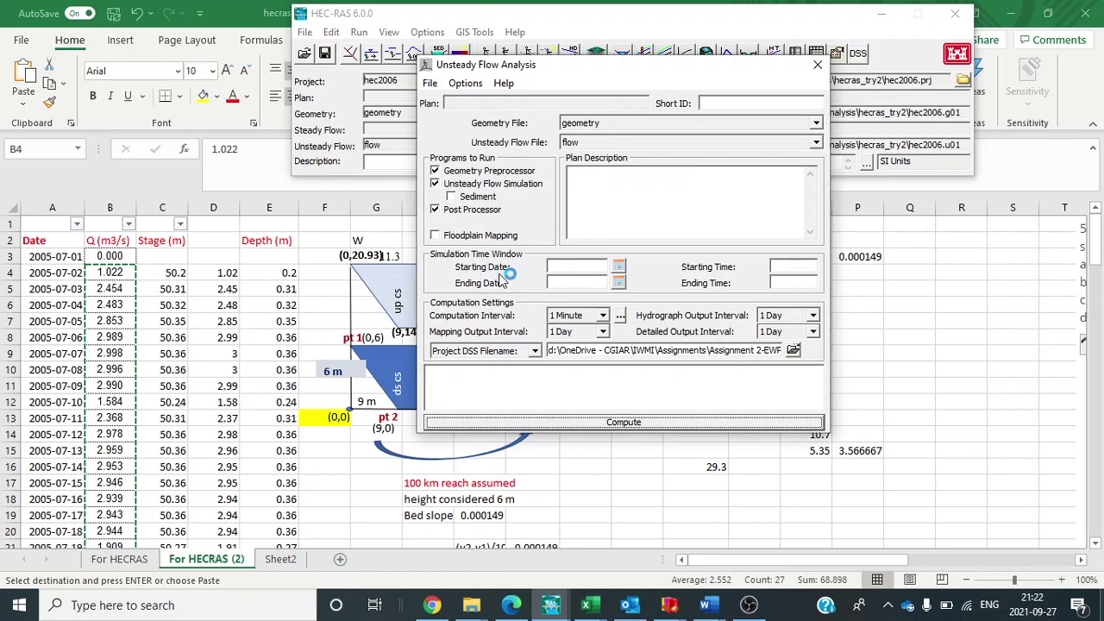
left_click(617, 270)
left_click(604, 330)
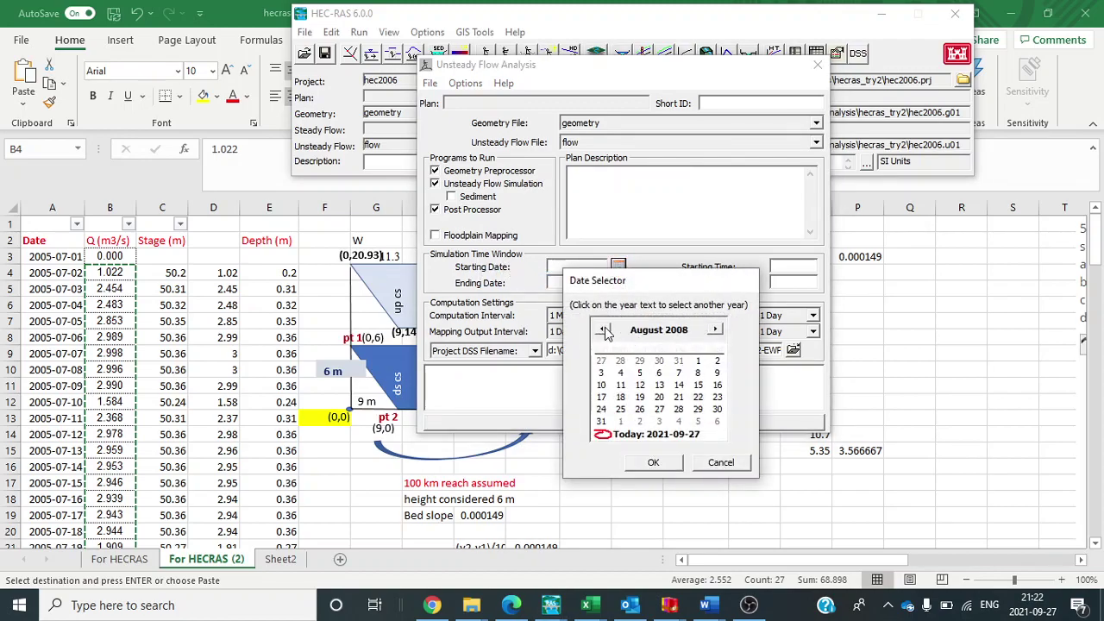
left_click(604, 331)
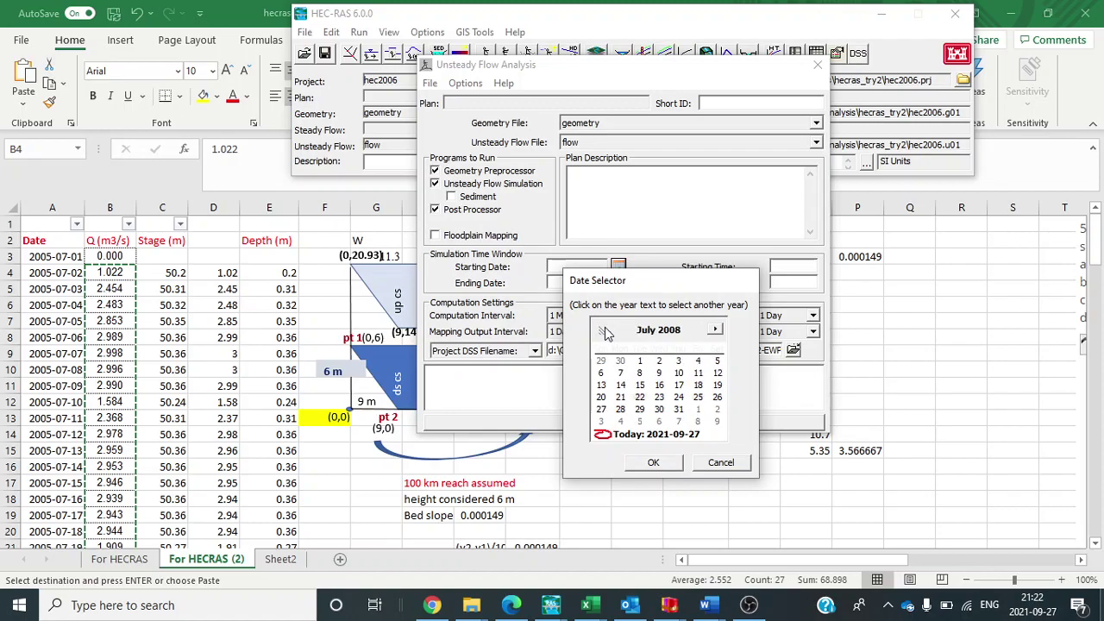
left_click(659, 363)
left_click(652, 462)
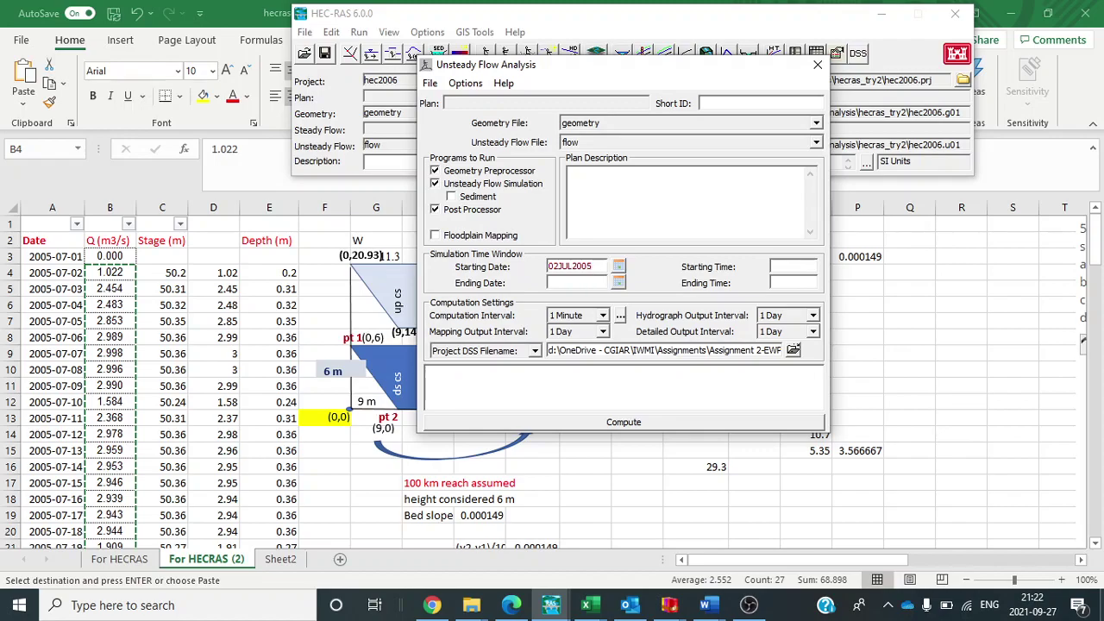
left_click(600, 280)
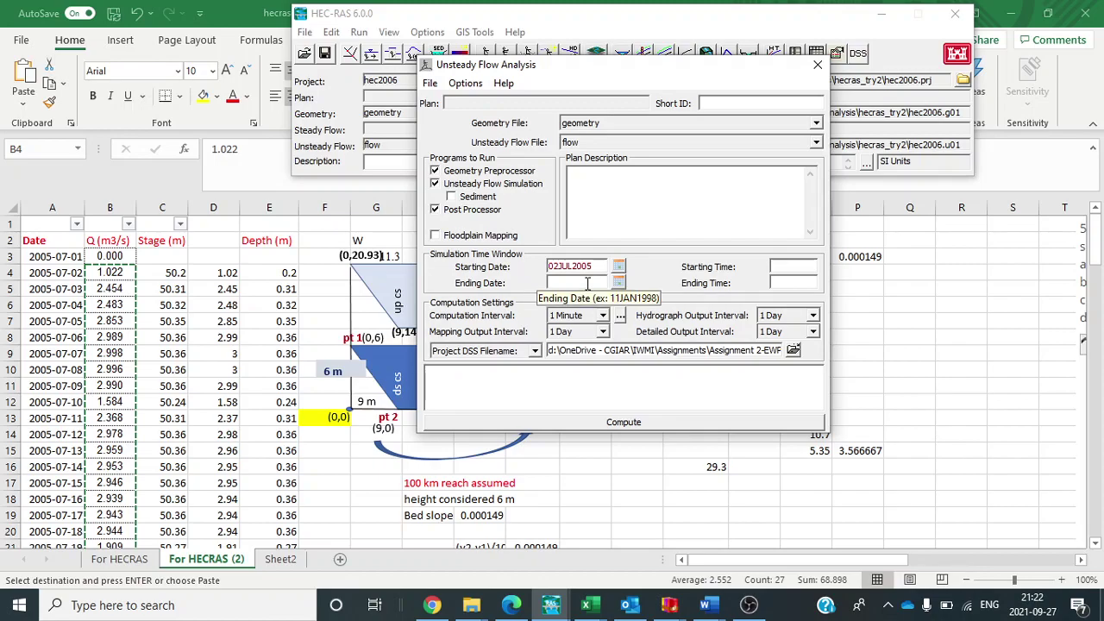
- Set the simulation ending date to 28JUL2005
left_click(618, 283)
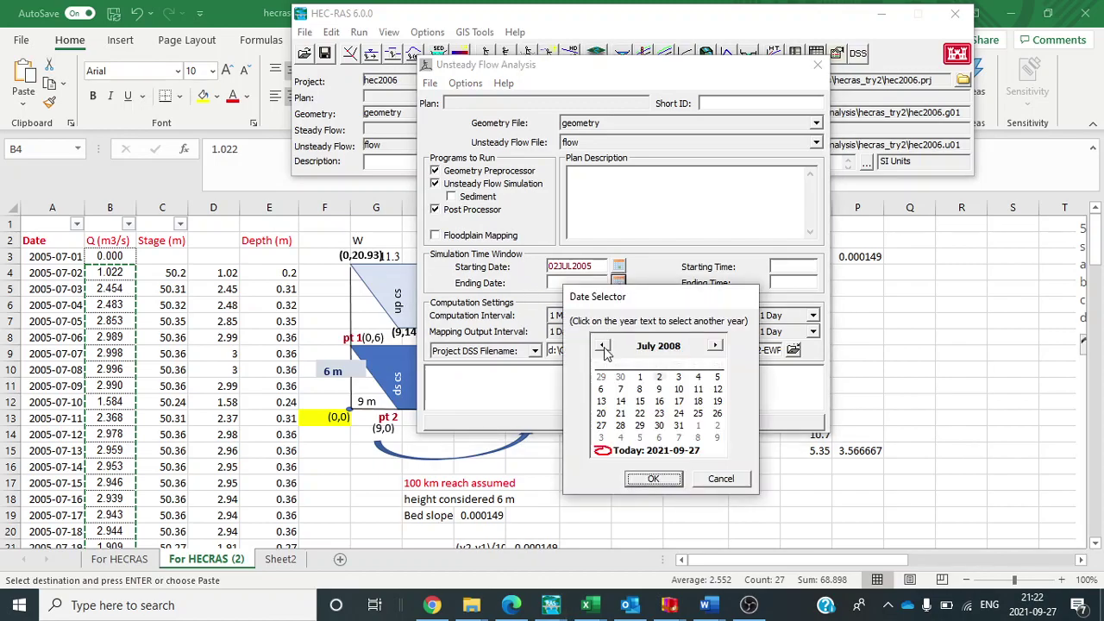
left_click(621, 425)
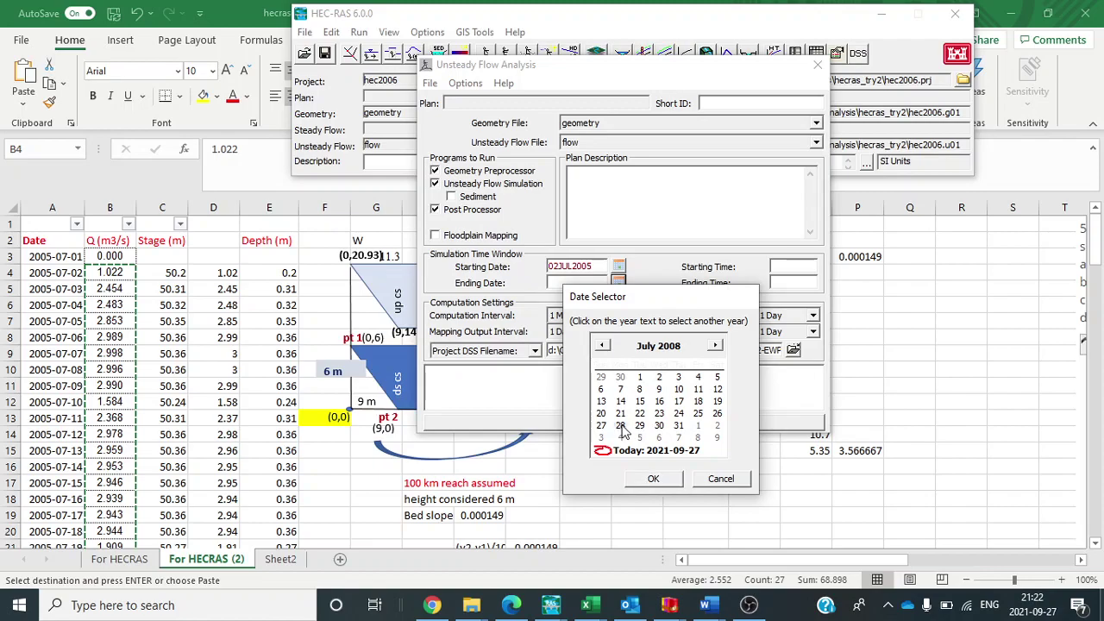
left_click(652, 479)
left_click(597, 282)
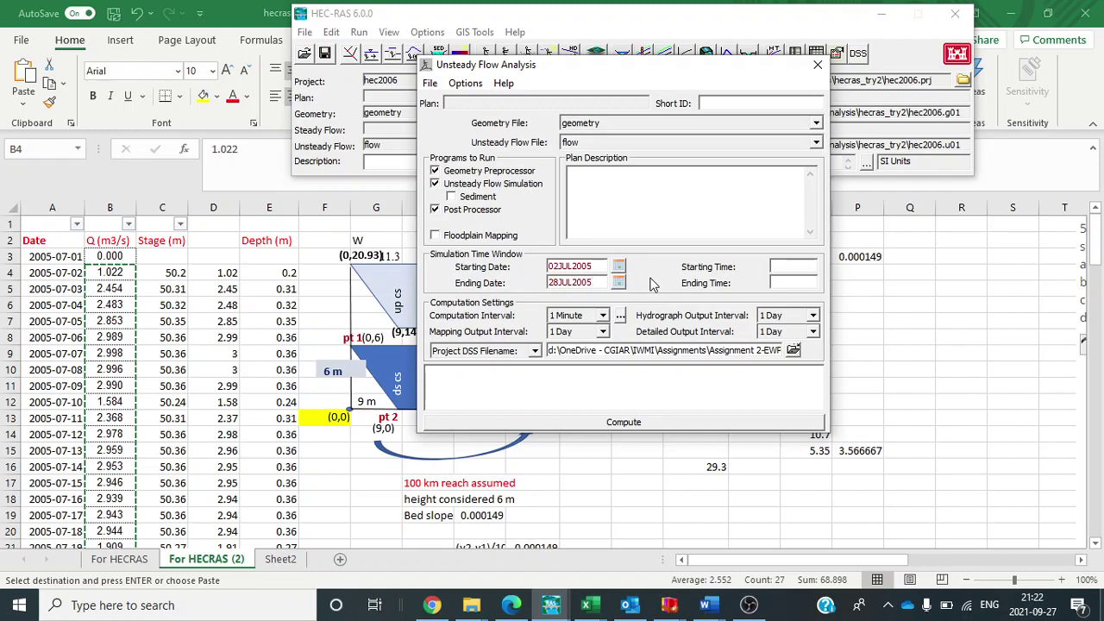
- Set both starting and ending times to 2400 and start the computation
left_click(777, 268)
left_click(789, 285)
left_click(621, 423)
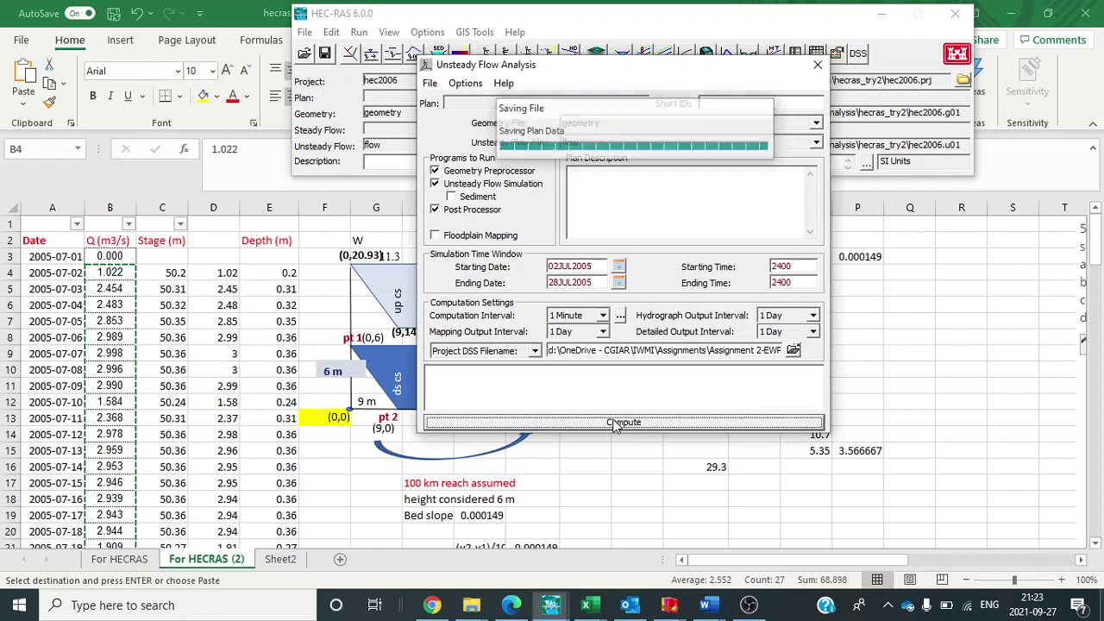